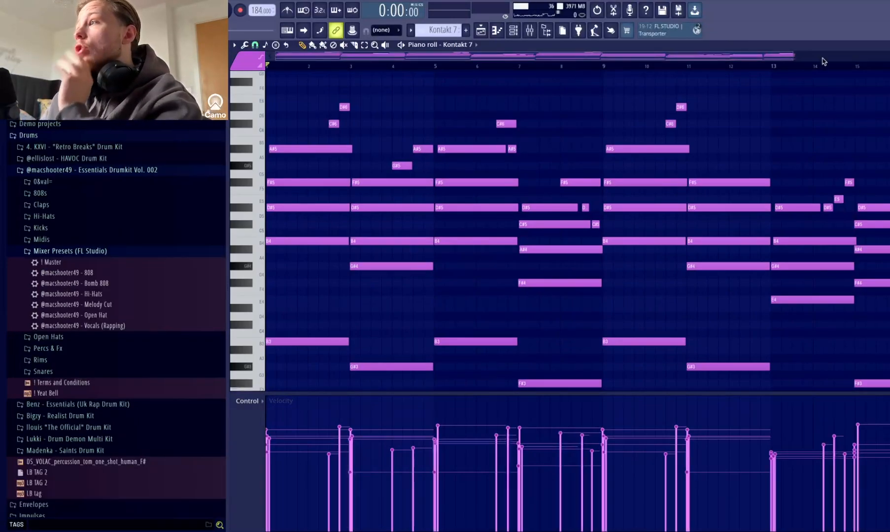
- Examine the chord and melody notes of the Kontakt 7 pattern along the piano roll
left_click_drag(793, 55, 595, 84)
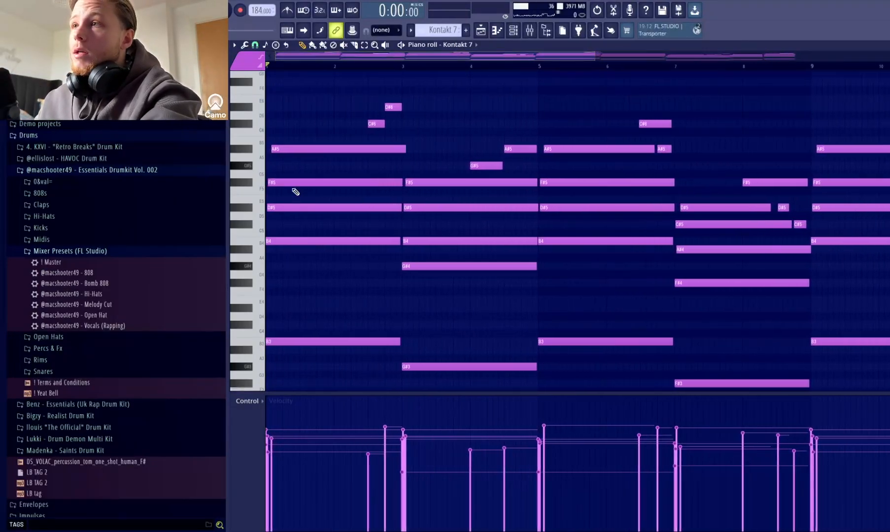
scroll(291, 183, "up", 1)
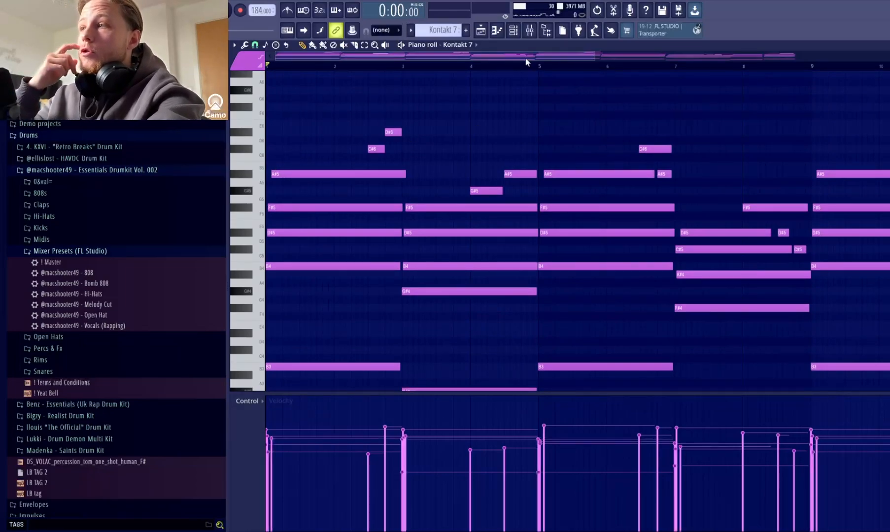
scroll(526, 62, "up", 1)
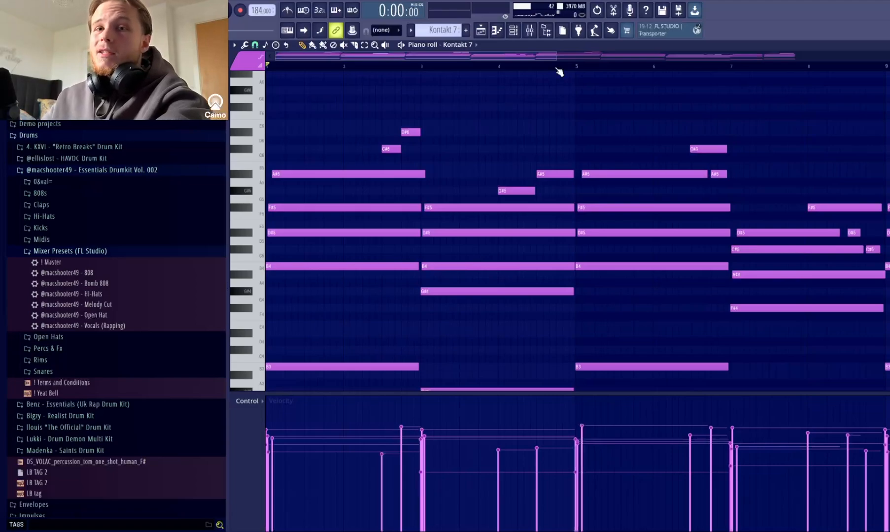
left_click_drag(558, 55, 510, 137)
scroll(502, 112, "down", 2)
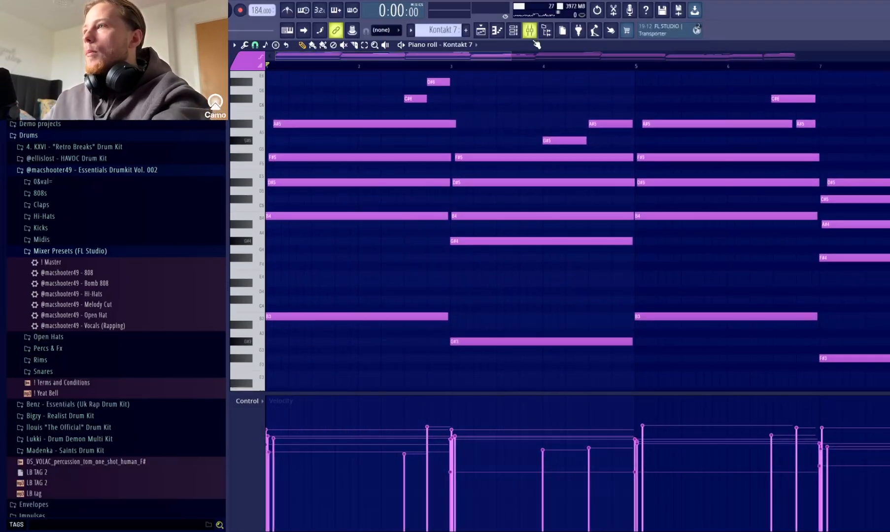
left_click_drag(512, 55, 763, 109)
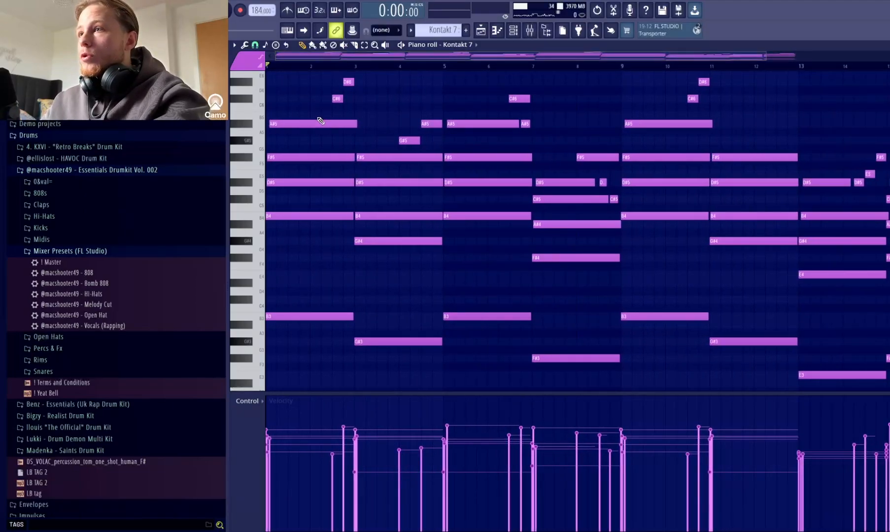
left_click_drag(285, 121, 308, 284)
left_click(302, 267)
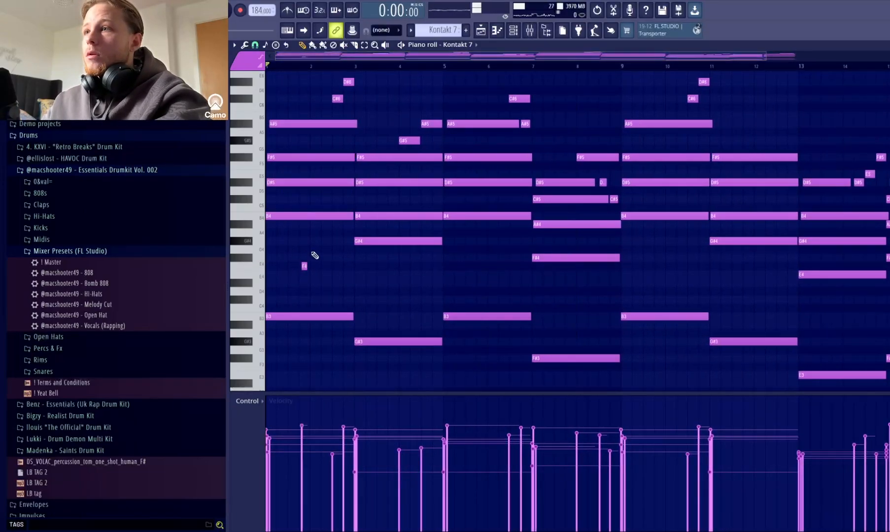
right_click(303, 266)
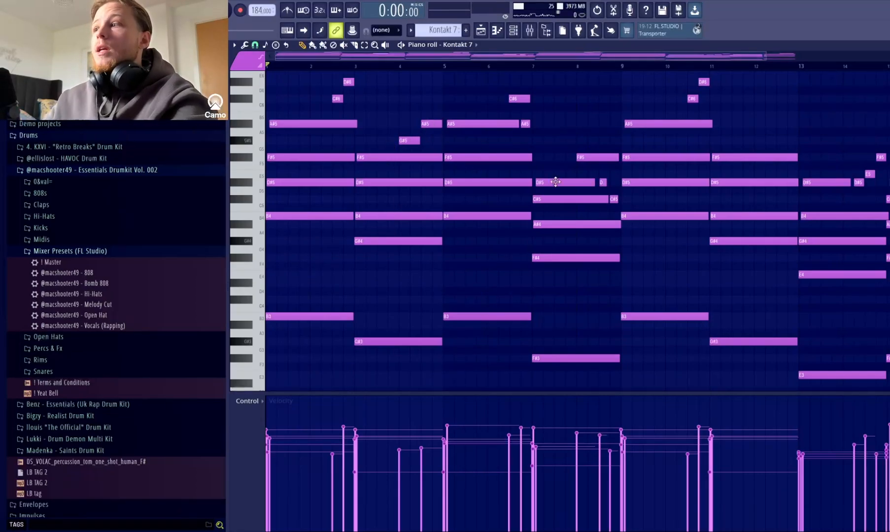
- Look through the rest of the Kontakt 7 pattern and play the melody from the beginning
left_click_drag(482, 55, 544, 67)
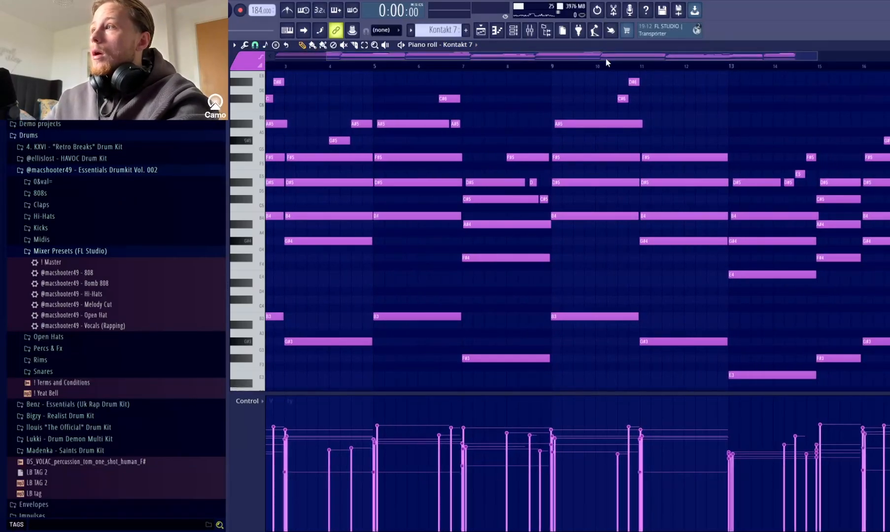
left_click_drag(605, 57, 795, 75)
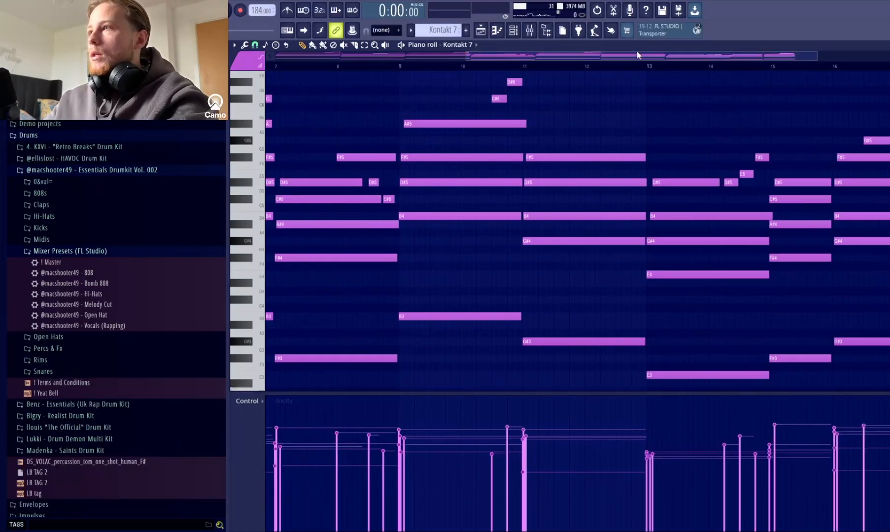
scroll(637, 54, "right", 1)
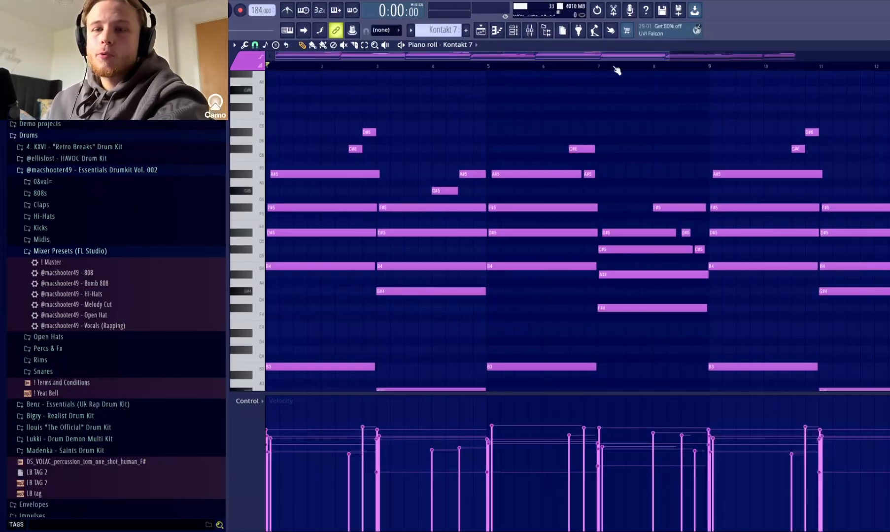
key("space")
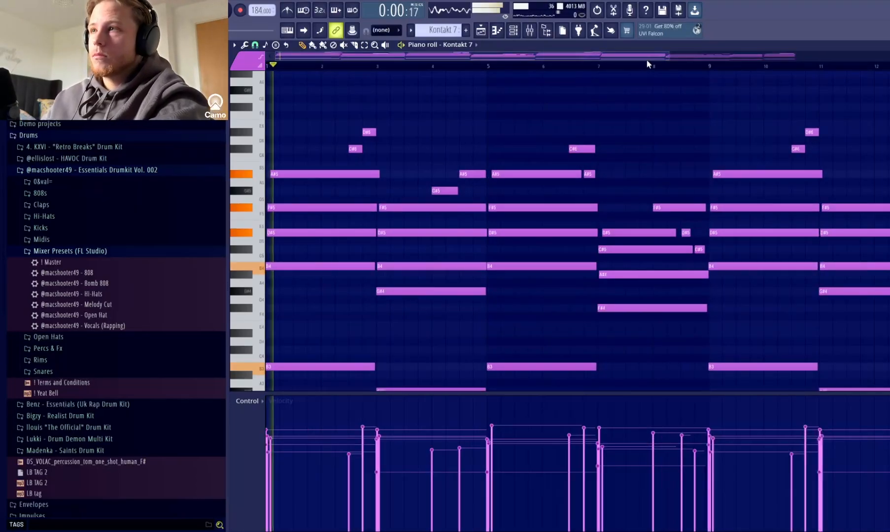
scroll(646, 59, "down", 2)
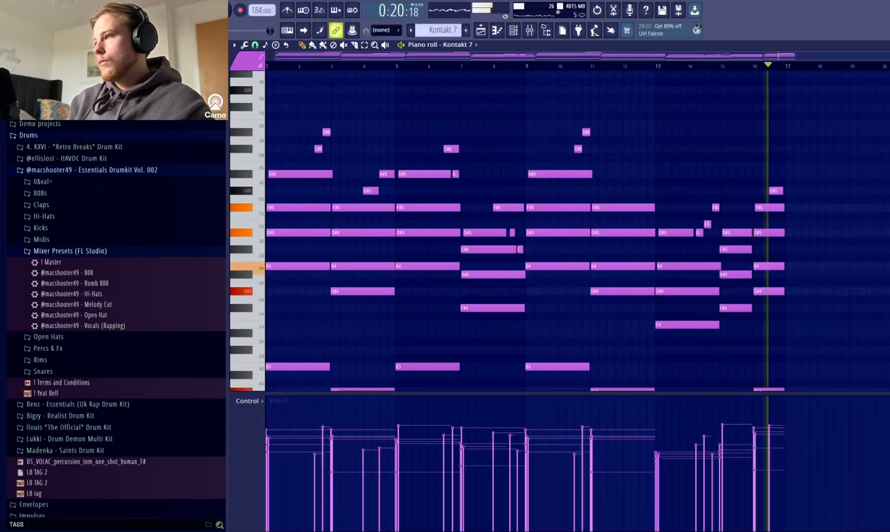
key("space")
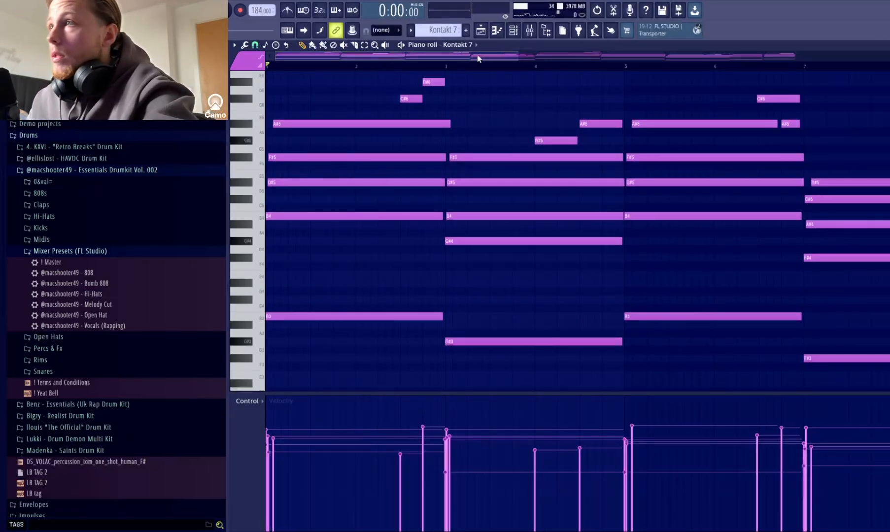
- Select the F#5, D#5 and B4 notes of the first chord in the piano roll
left_click_drag(518, 57, 448, 84)
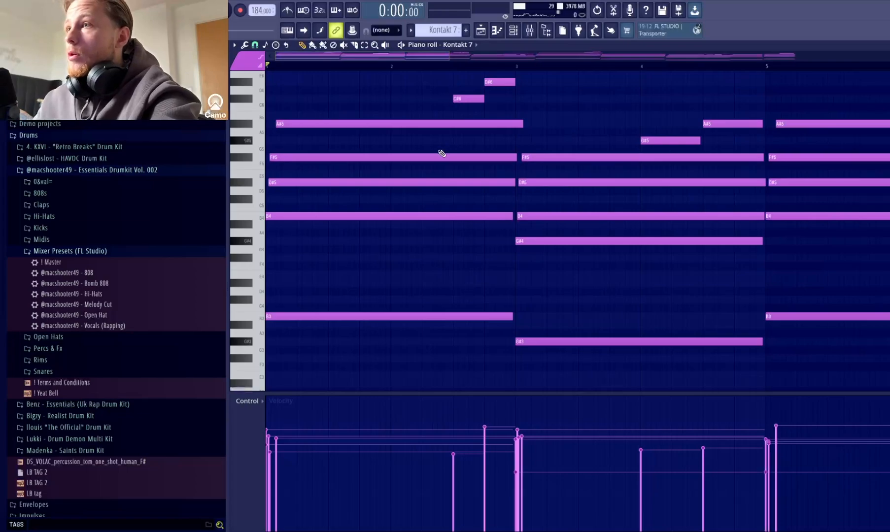
scroll(394, 150, "up", 1)
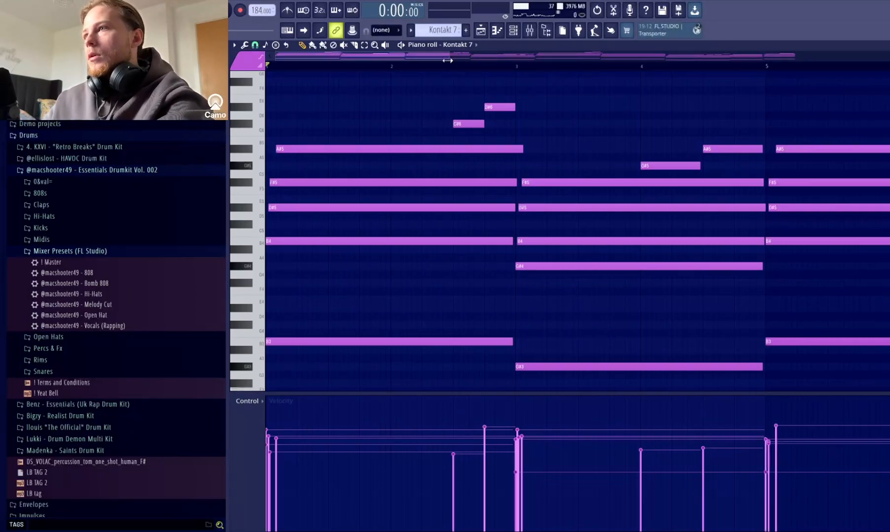
left_click_drag(447, 60, 405, 64)
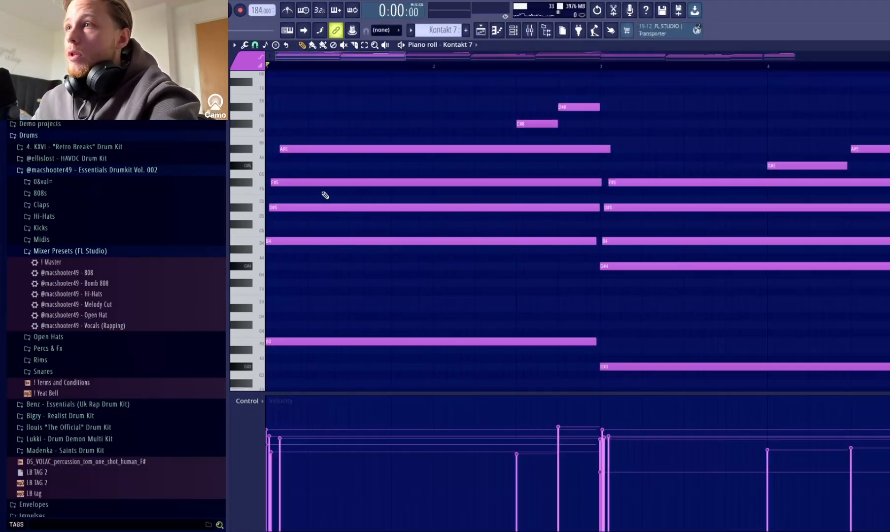
left_click_drag(325, 158, 326, 266)
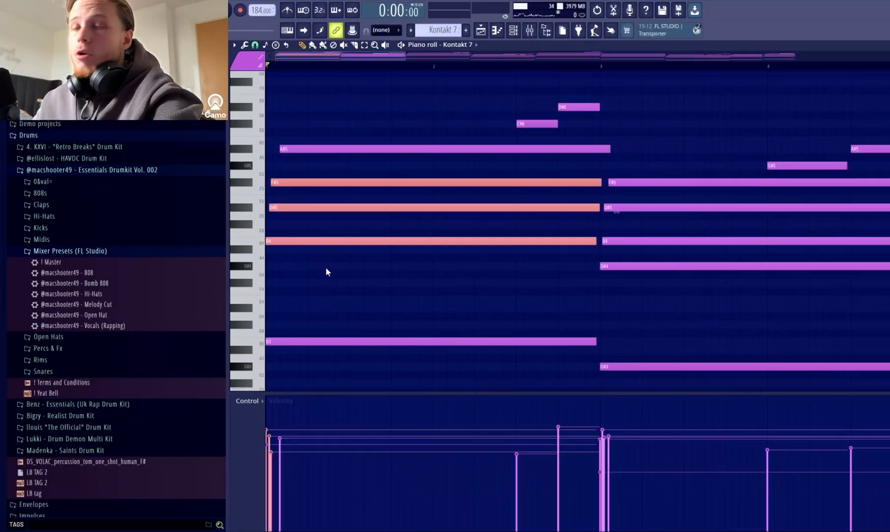
left_click(325, 266)
right_click(327, 267)
left_click(320, 168)
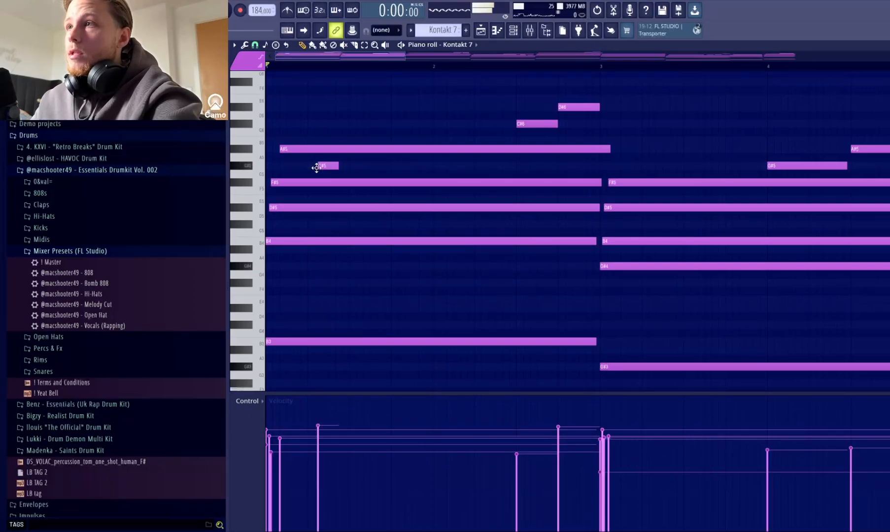
right_click(320, 168)
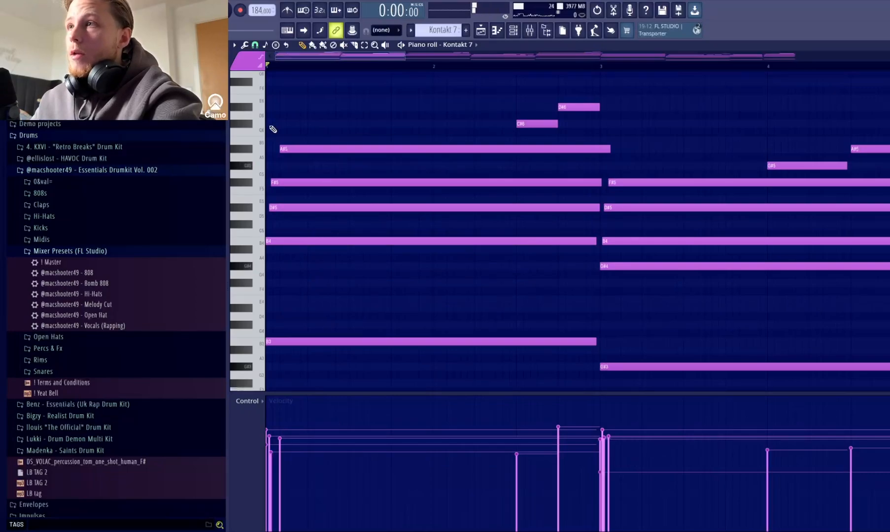
- Delete the long A#5 note from the first chord and play the chord without it
right_click(299, 149)
key("space")
key("space")
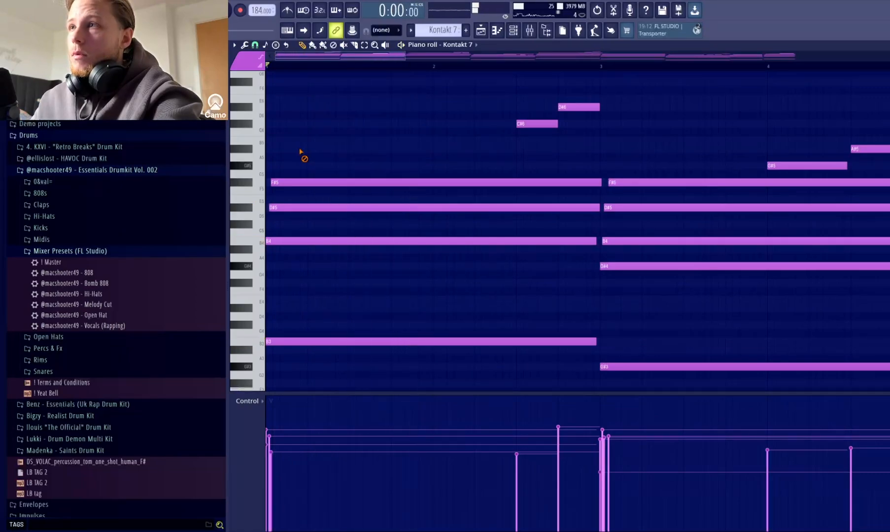
- Undo the changes to the first chord's A#5 note and play the chord with it included
left_click(300, 151)
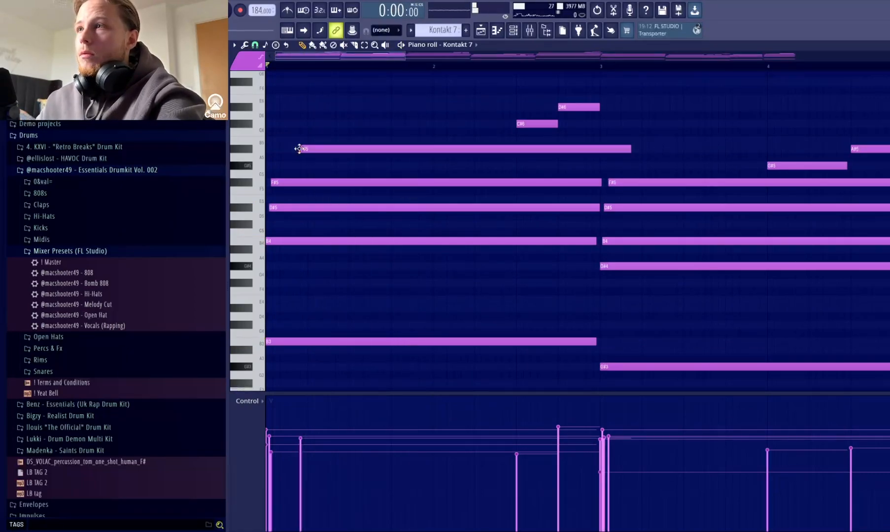
key("ctrl+z")
key("ctrl+z")
key("space")
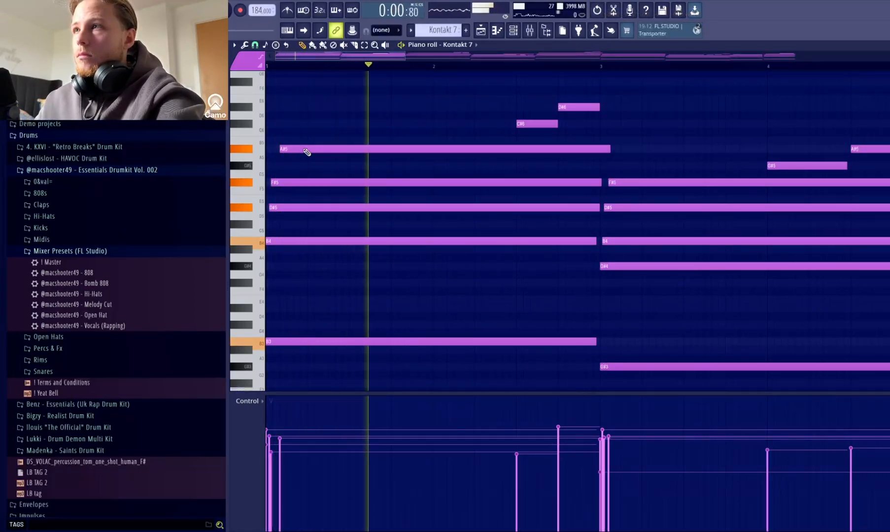
key("space")
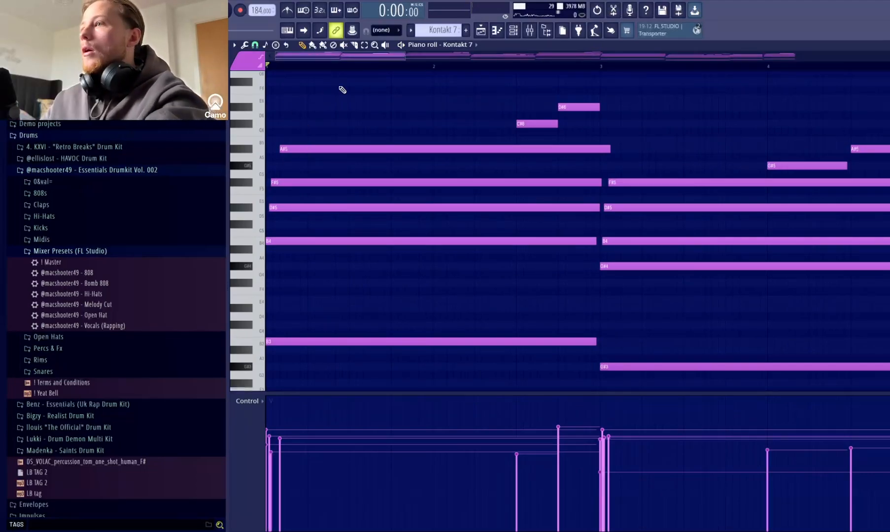
- Examine the melody notes above the chords from bar 2 onward in the piano roll
left_click_drag(405, 59, 456, 62)
scroll(534, 138, "up", 1)
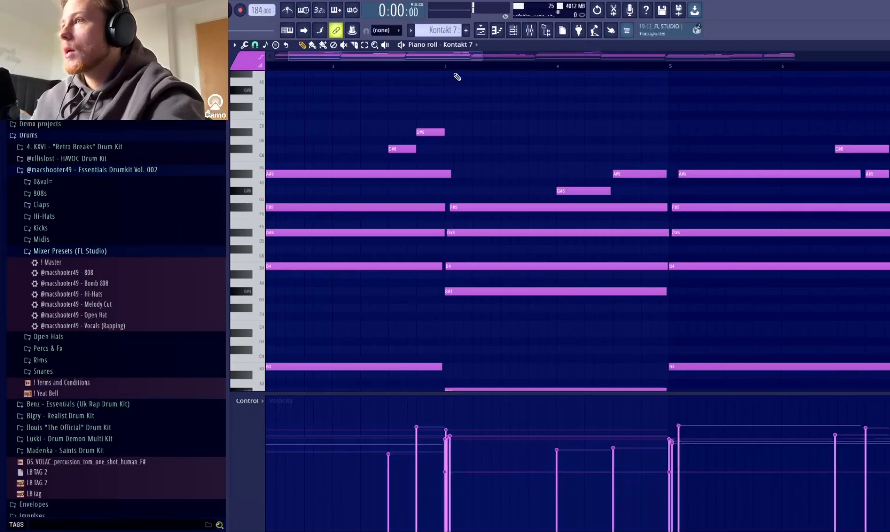
left_click_drag(461, 58, 485, 57)
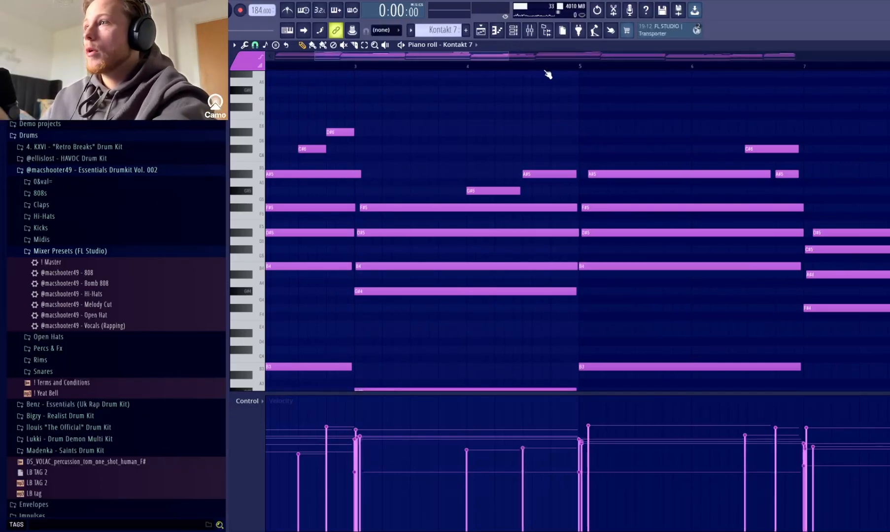
left_click_drag(511, 57, 784, 73)
- Open the mixer and inspect the VC 2A compressor settings on Insert 1
key("F9")
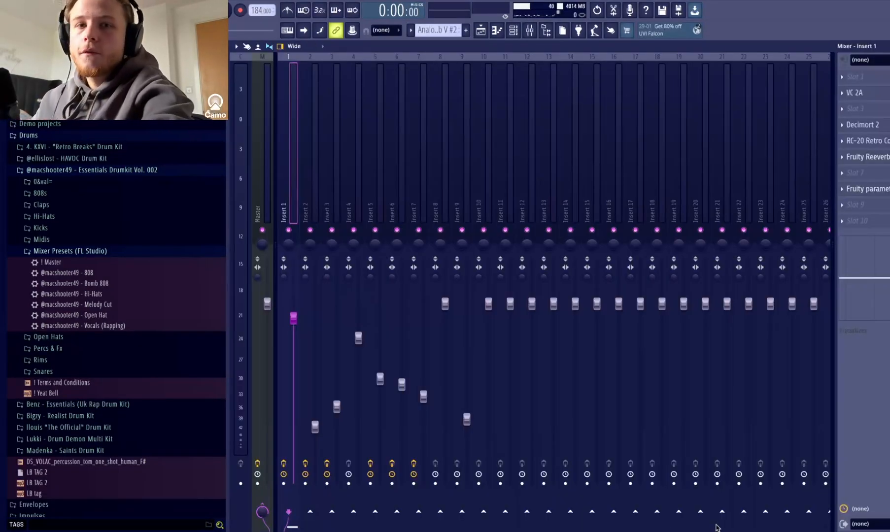
left_click(878, 95)
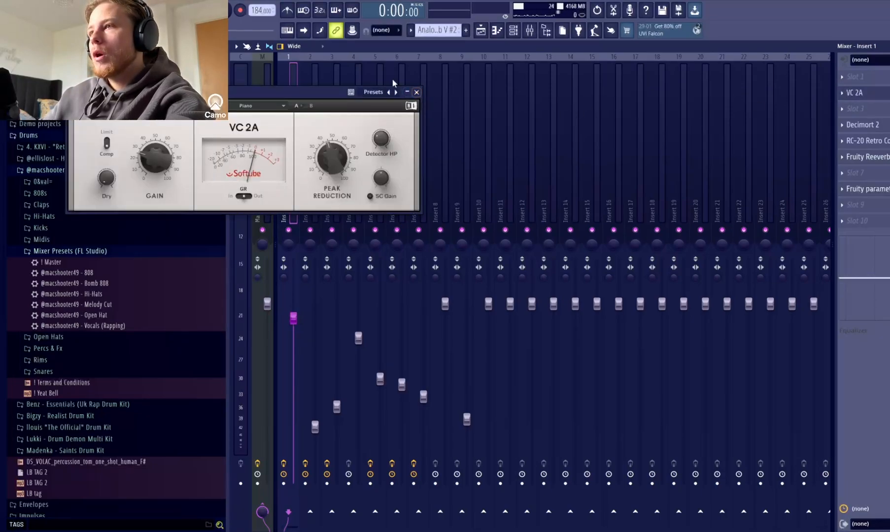
left_click(416, 92)
- Inspect the Decimort 2 bit crusher settings with the MPC60 preset on Insert 1
left_click(862, 125)
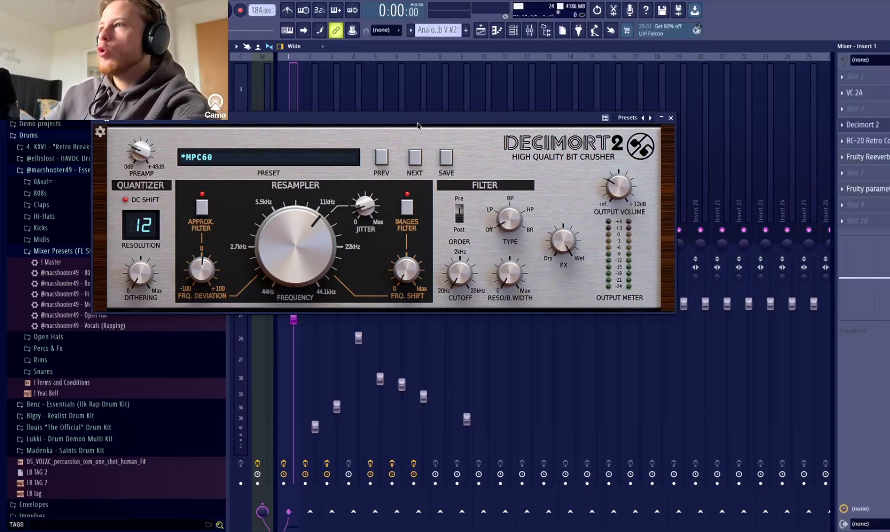
left_click_drag(417, 126, 434, 116)
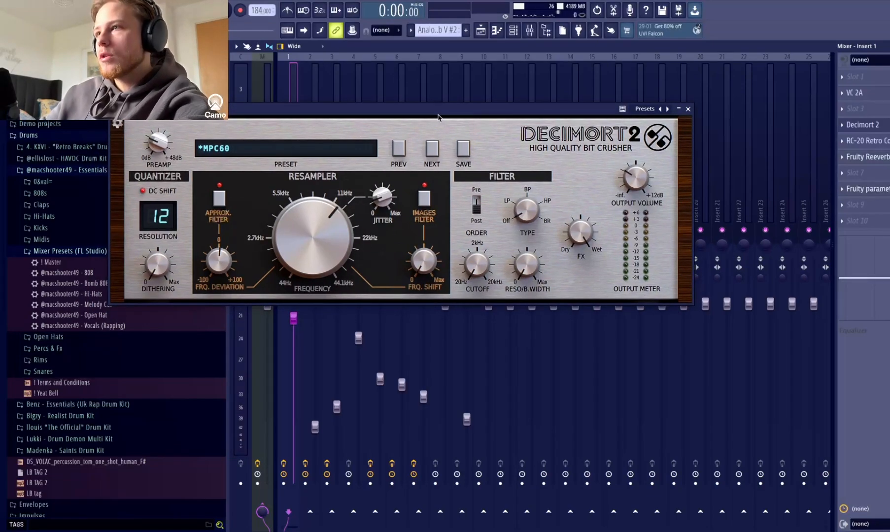
left_click(688, 109)
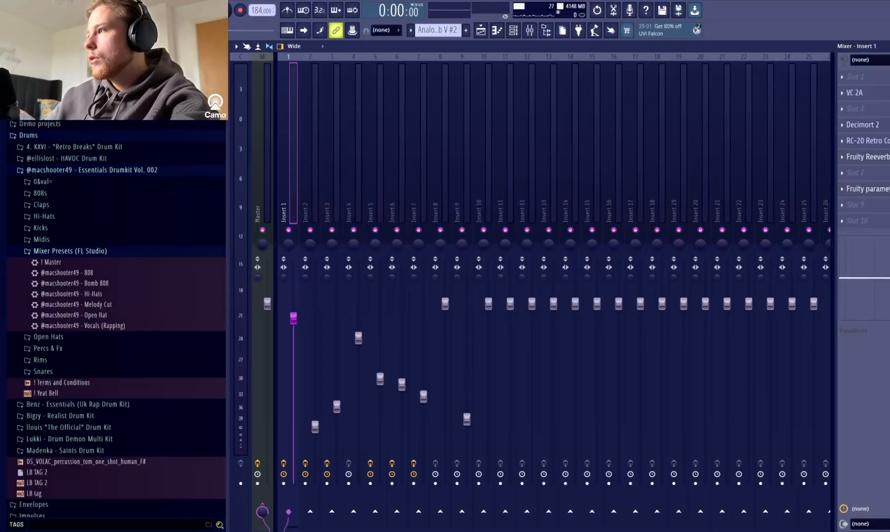
- Play the start of the Kontakt 7 melody twice to hear it through the Insert 1 effects
key("space")
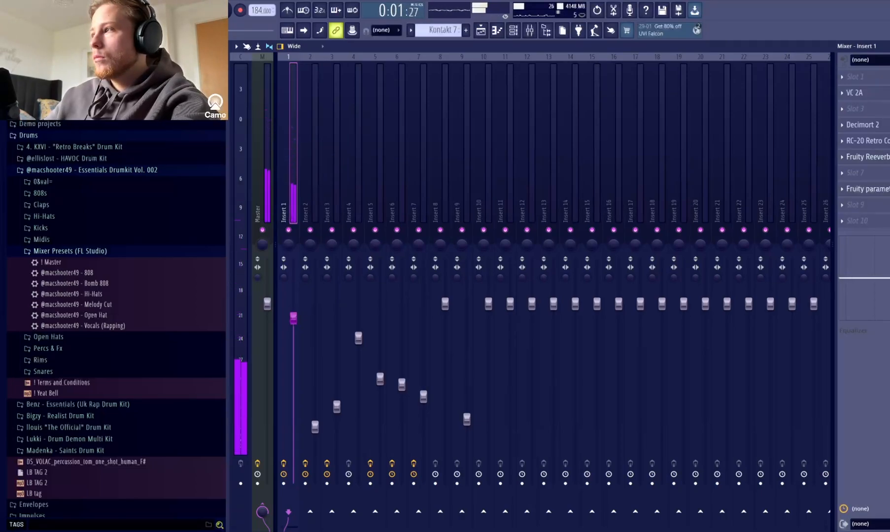
key("space")
key("space")
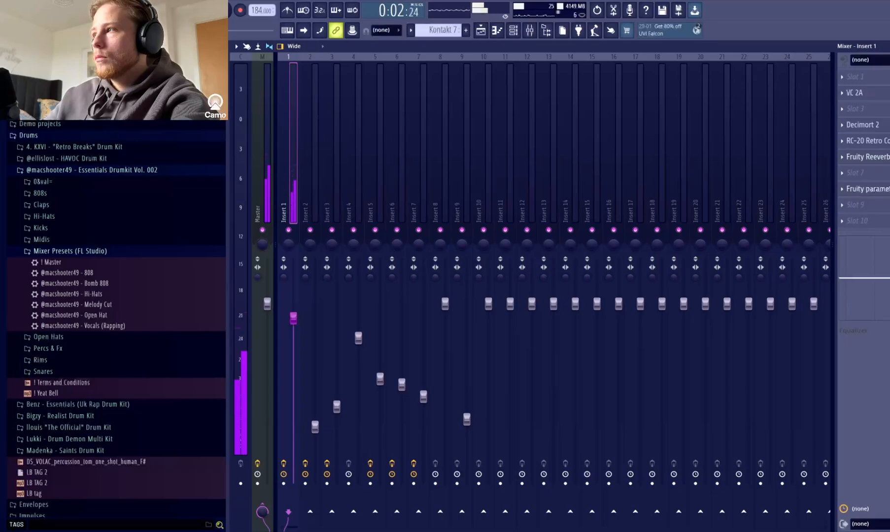
key("space")
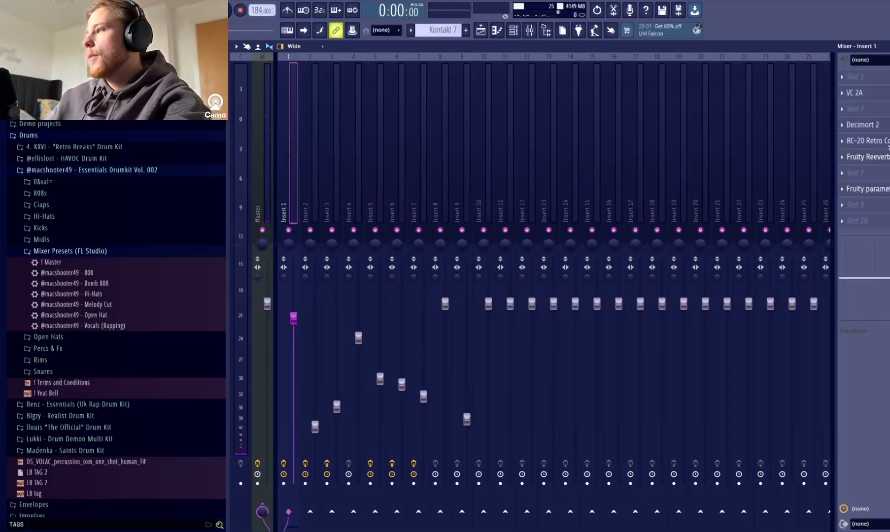
- Inspect the RC-20 Retro Color settings on Insert 1 and close the plugin window
left_click(869, 142)
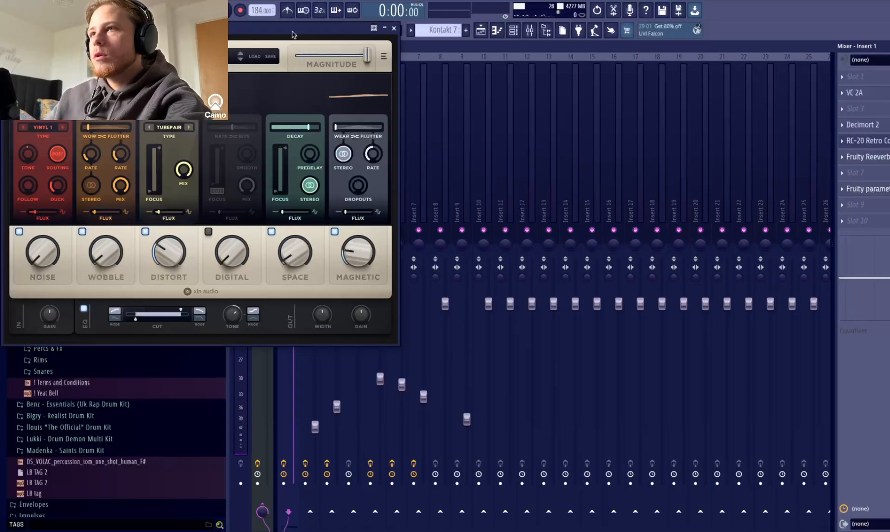
left_click_drag(294, 28, 345, 46)
left_click(441, 43)
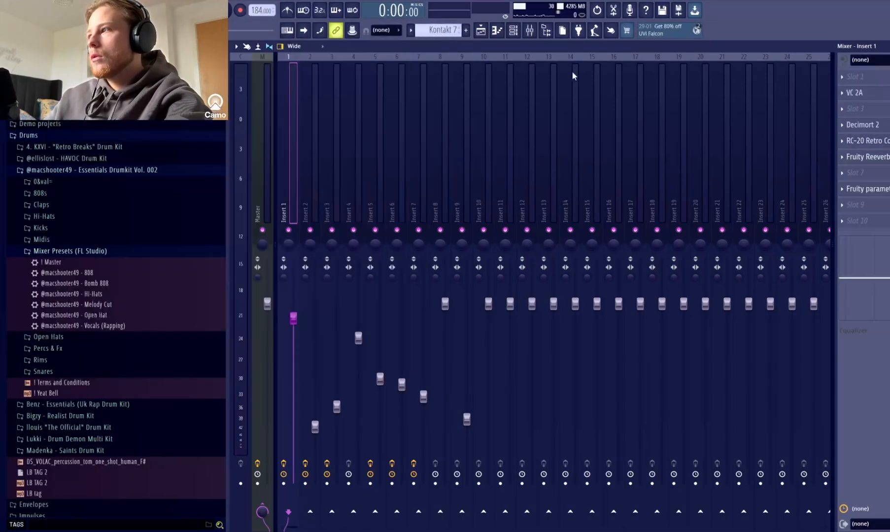
- Inspect the Fruity Reeverb 2 and Fruity parametric EQ settings on Insert 1
left_click(860, 193)
left_click(860, 159)
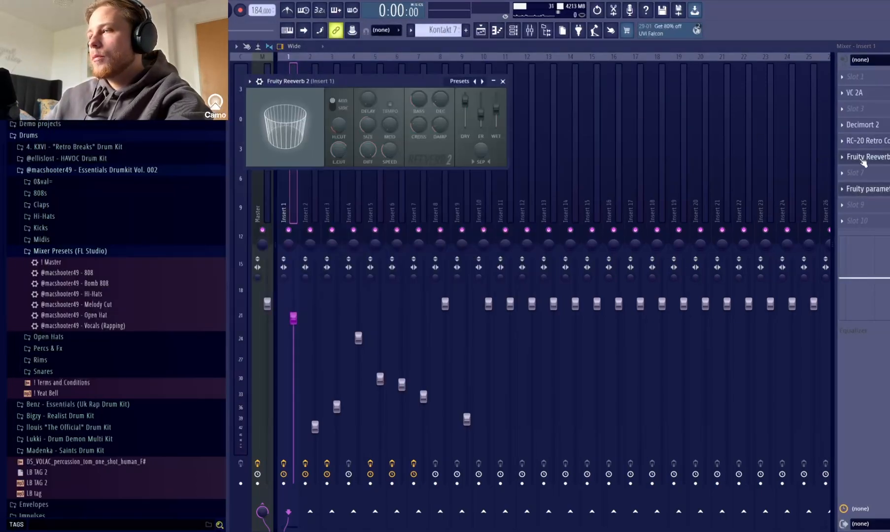
left_click(868, 190)
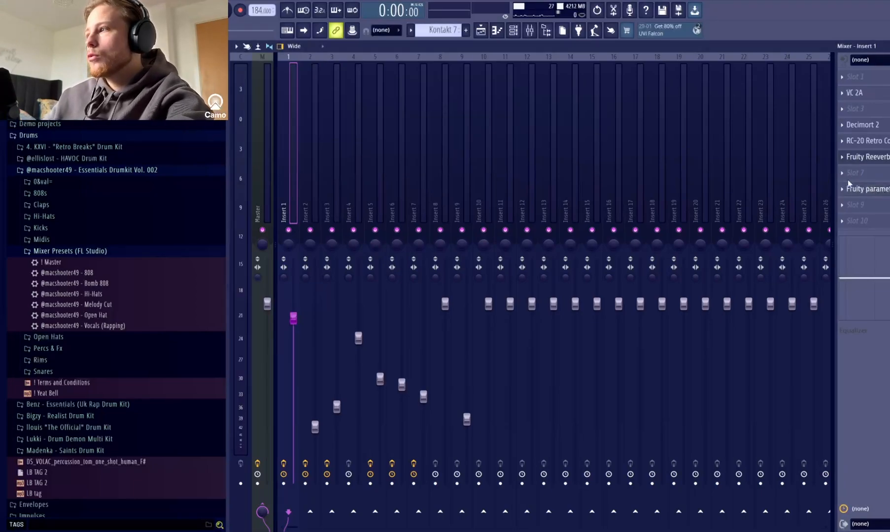
left_click(865, 192)
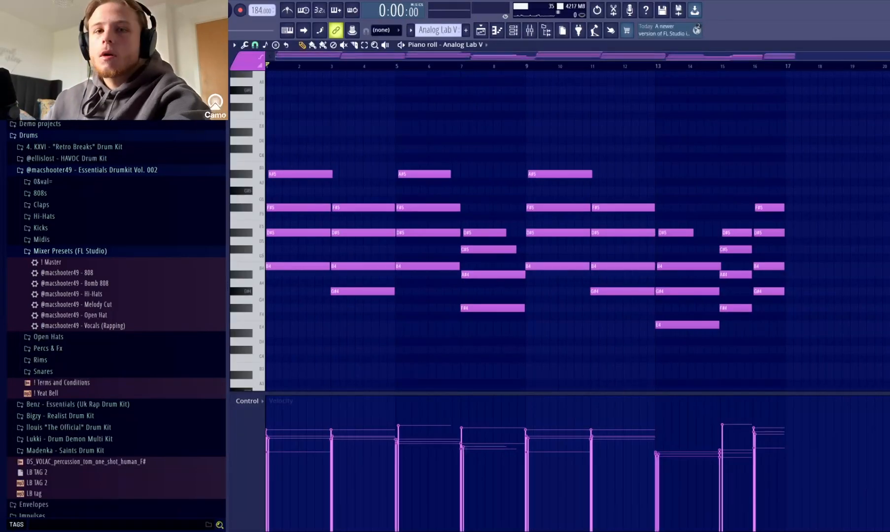
- Play the Analog Lab V chord pattern from the start in the piano roll, then stop playback
mouse_move(889, 56)
left_mouse_down()
mouse_move(794, 67)
mouse_move(889, 62)
left_mouse_up()
key("space")
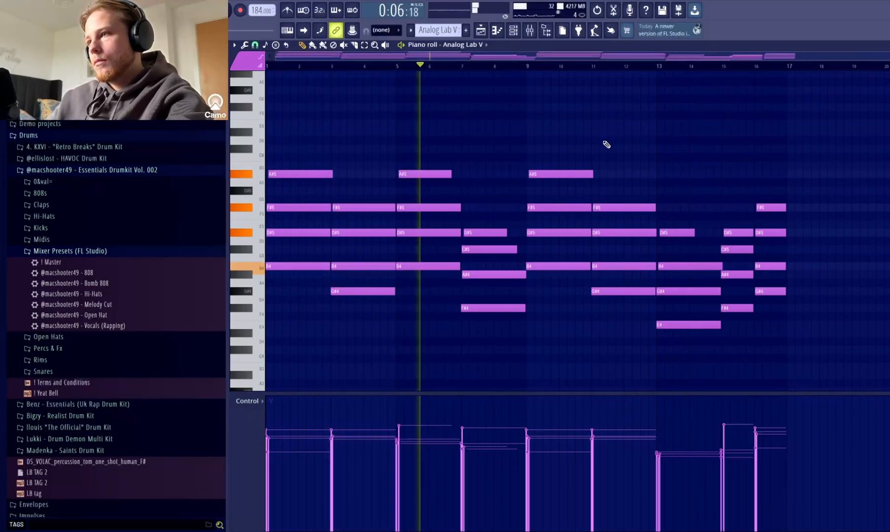
key("space")
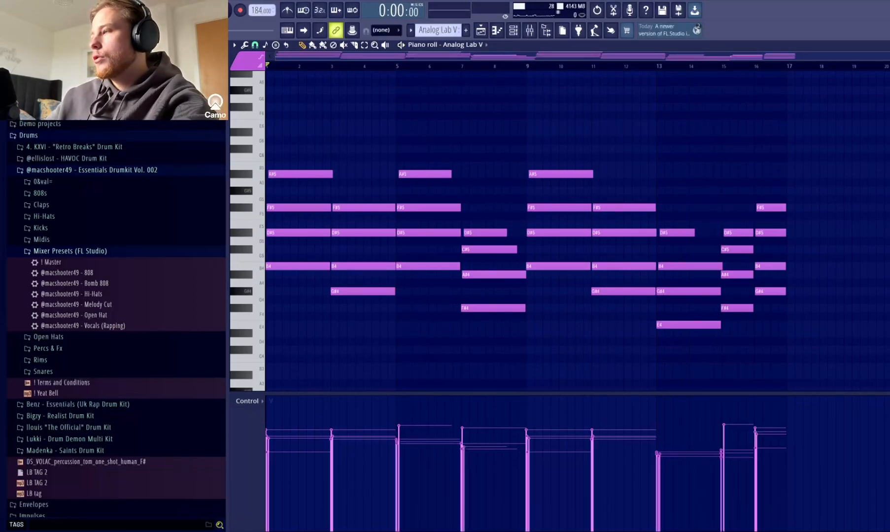
- Open the Arcade pattern in the piano roll and play its notes through to the last one
key("F5")
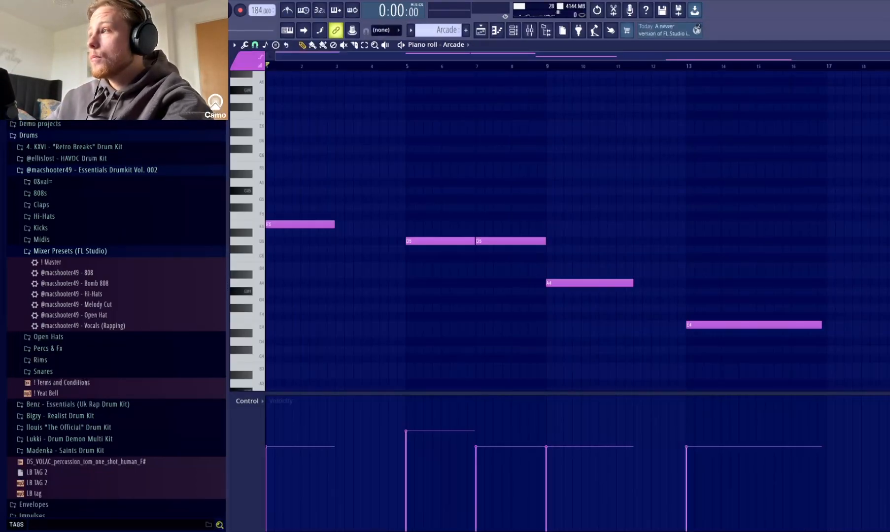
left_click_drag(887, 57, 830, 152)
key("space")
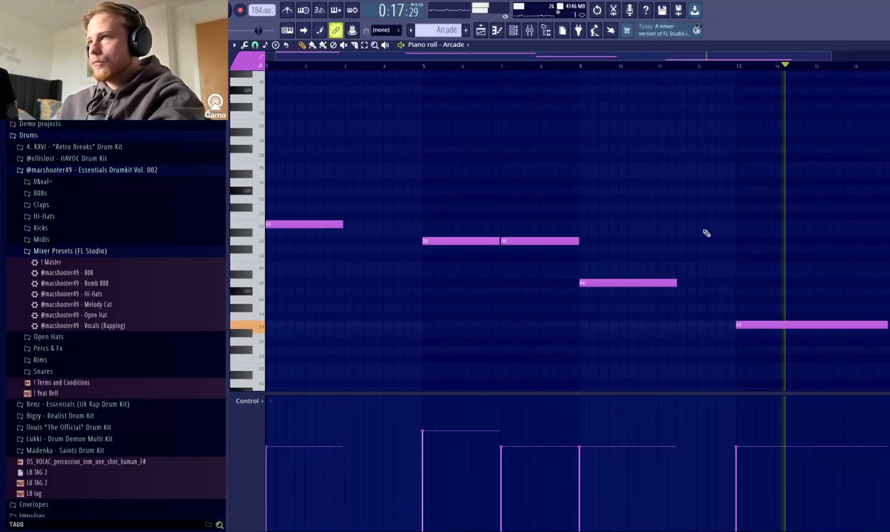
- Select Insert 7 in the mixer and inspect its Decimort 2 and Fruity Reeverb 2 settings
left_click(532, 30)
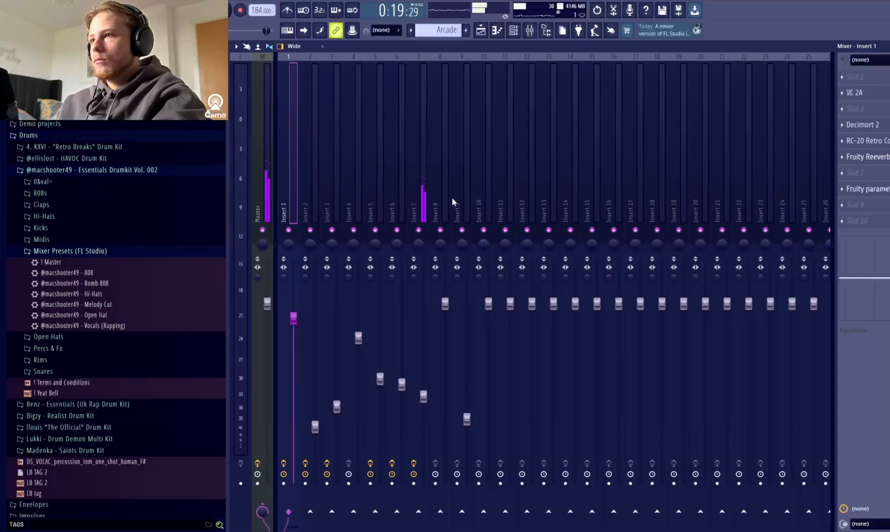
left_click(424, 202)
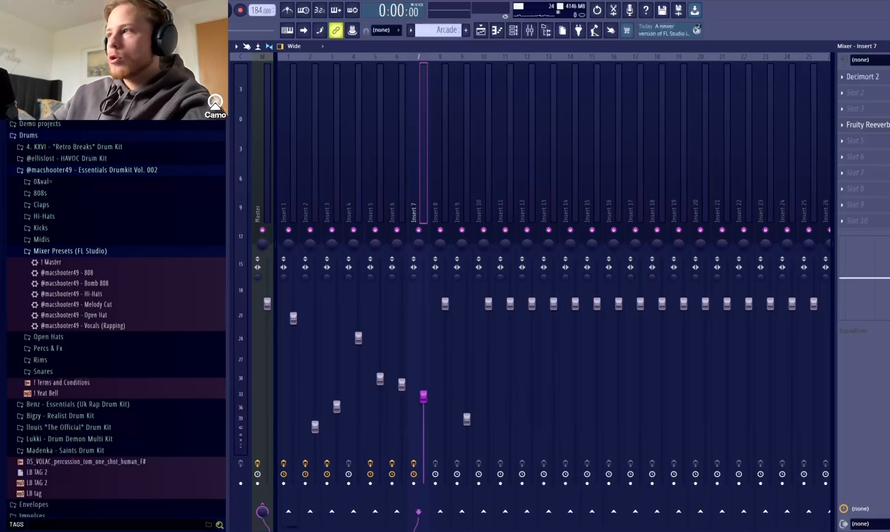
left_click(848, 83)
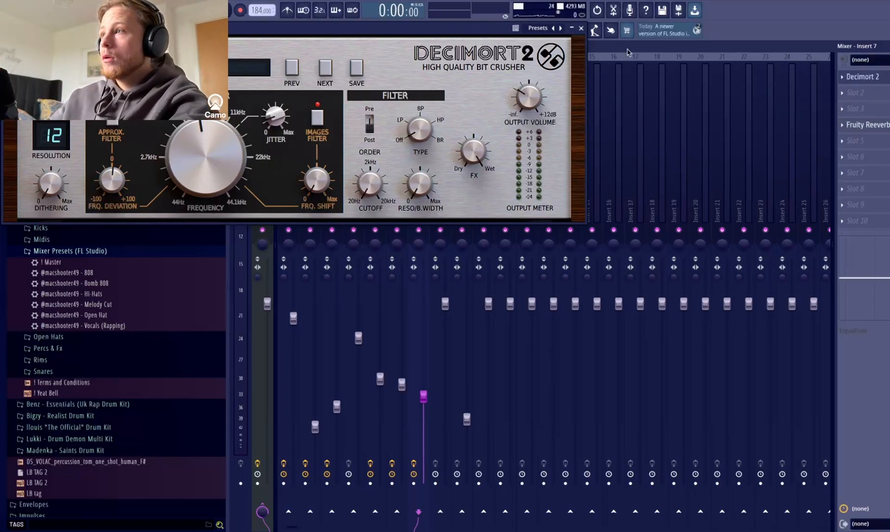
left_click(582, 28)
left_click(862, 125)
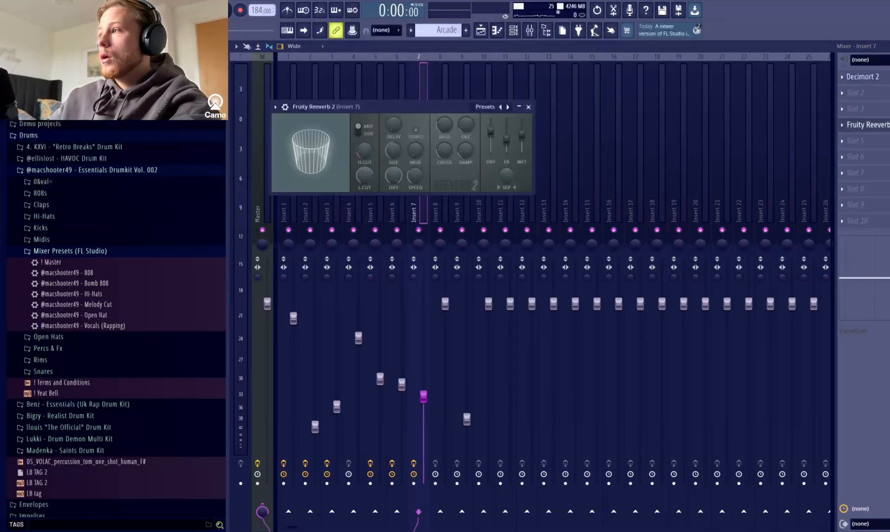
left_click(529, 106)
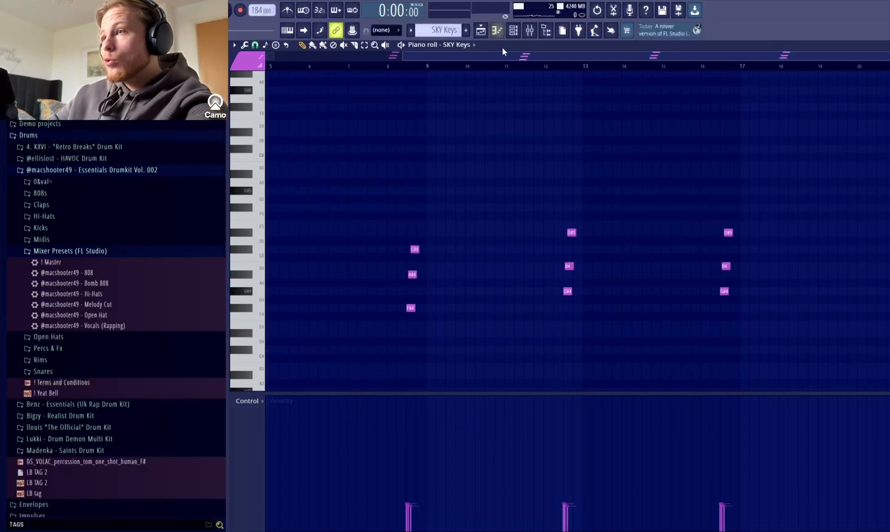
- Play the SKY Keys pattern in the piano roll to hear its first chord, then stop playback
key("space")
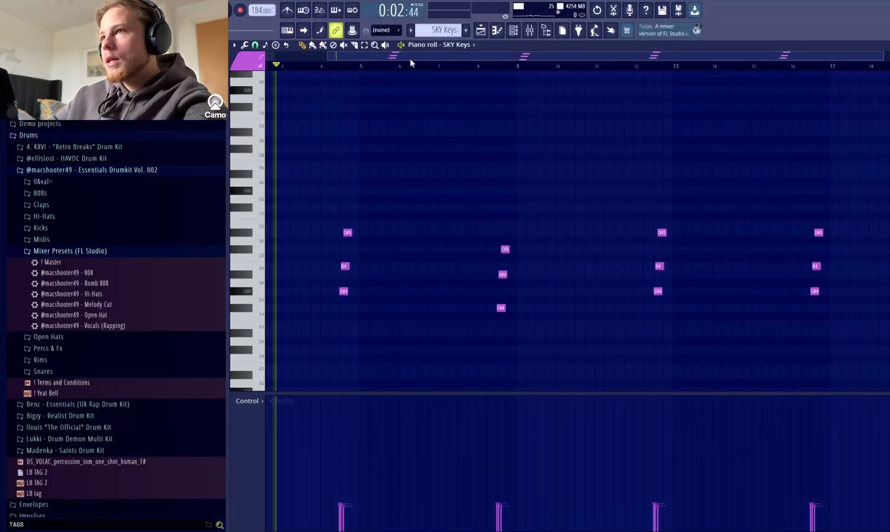
left_click_drag(409, 58, 390, 65)
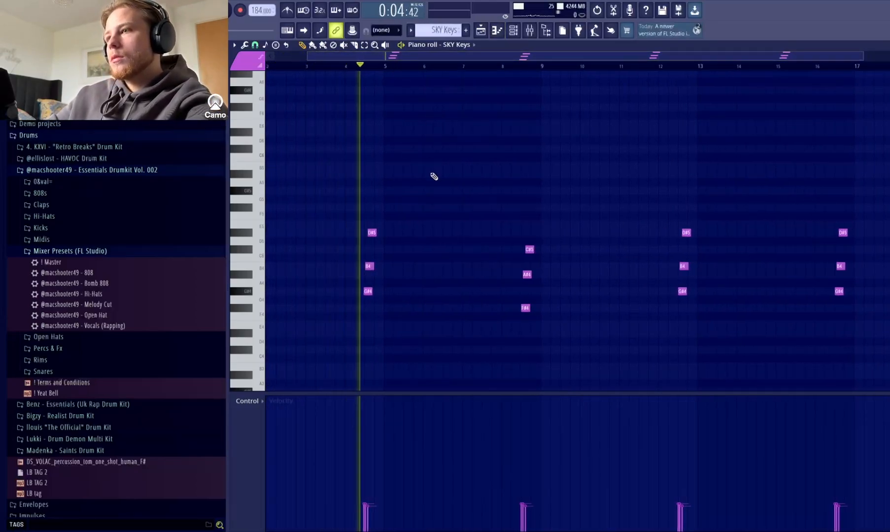
key("space")
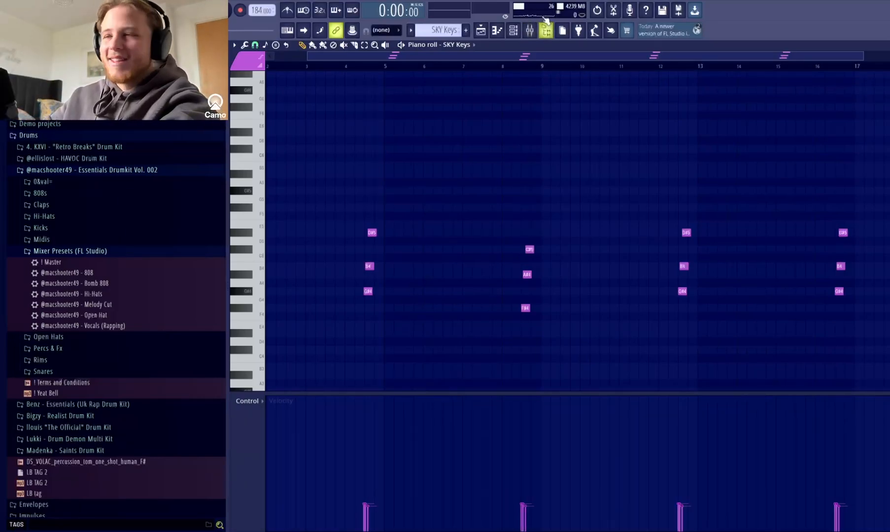
- Open the Analog Lab V #2 pattern in the piano roll and play its single-note line
left_click(534, 30)
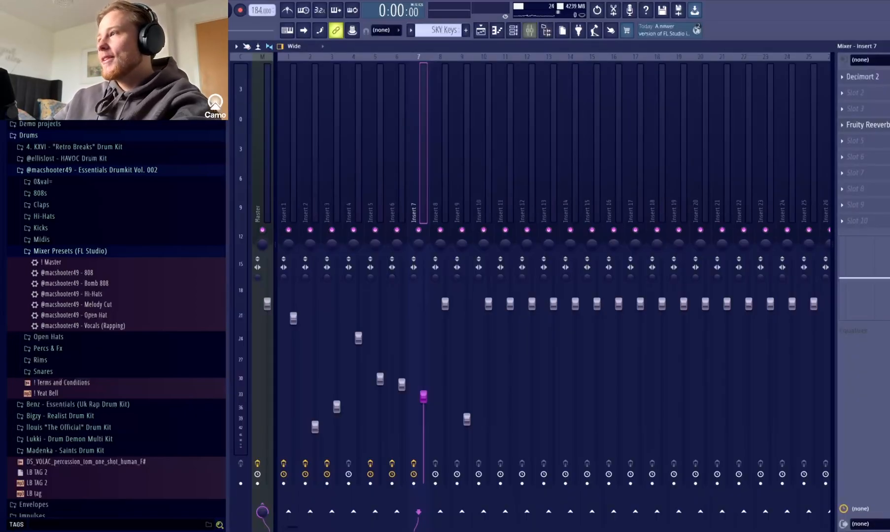
left_click(150, 118)
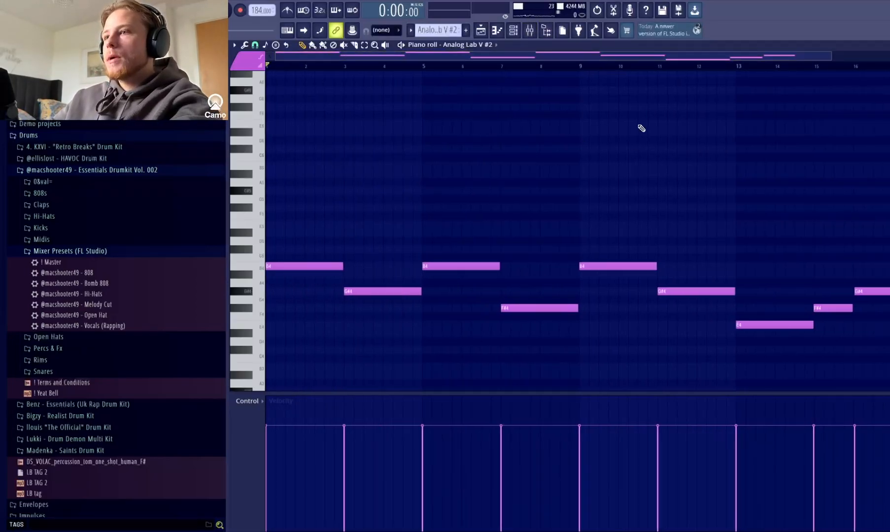
key("space")
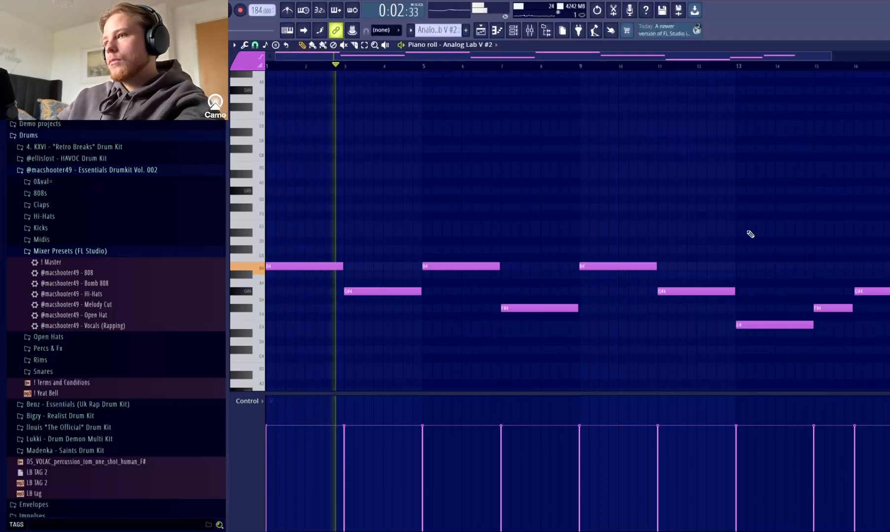
key("space")
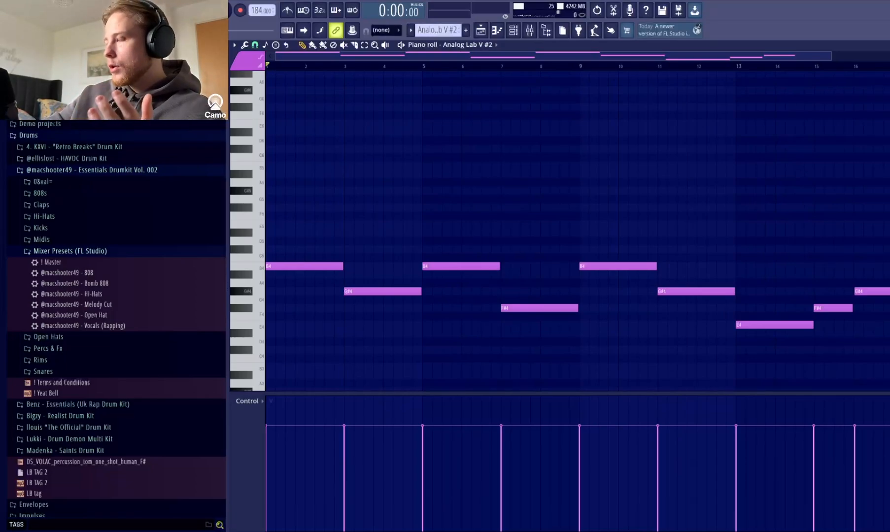
- Solo Track 5 in the playlist and play the Kontakt 7 #4 and #5 clips from bar 33
key("F5")
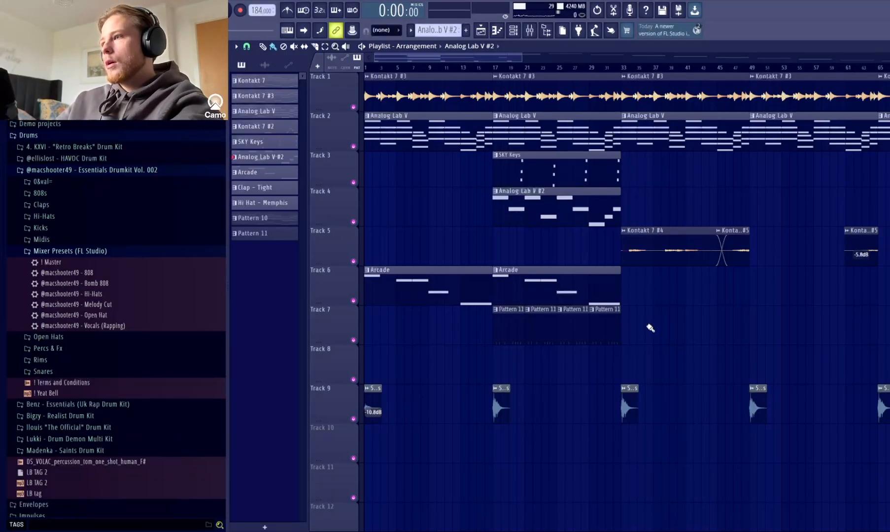
right_click(640, 246, "alt")
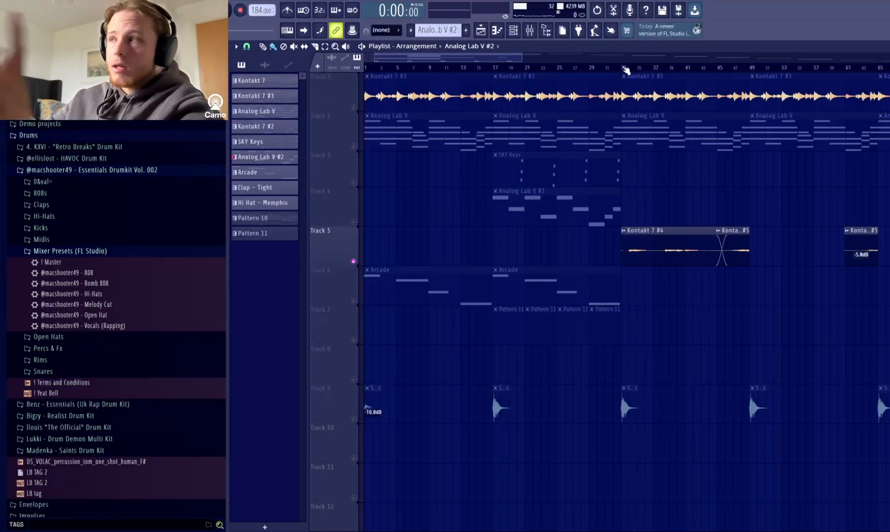
left_click(624, 68)
key("space")
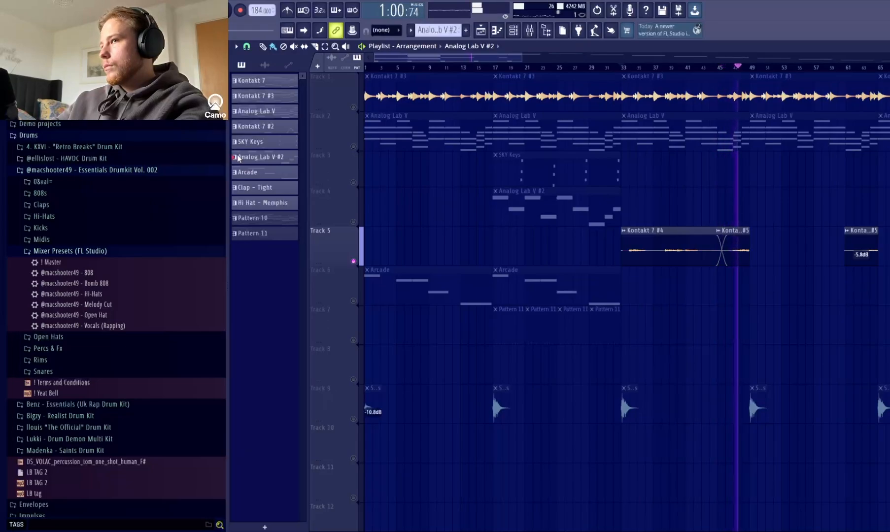
- Stop playback and show the first ten or so bars of the Kontakt 7 #2 pattern in the piano roll
double_click(275, 126)
key("space")
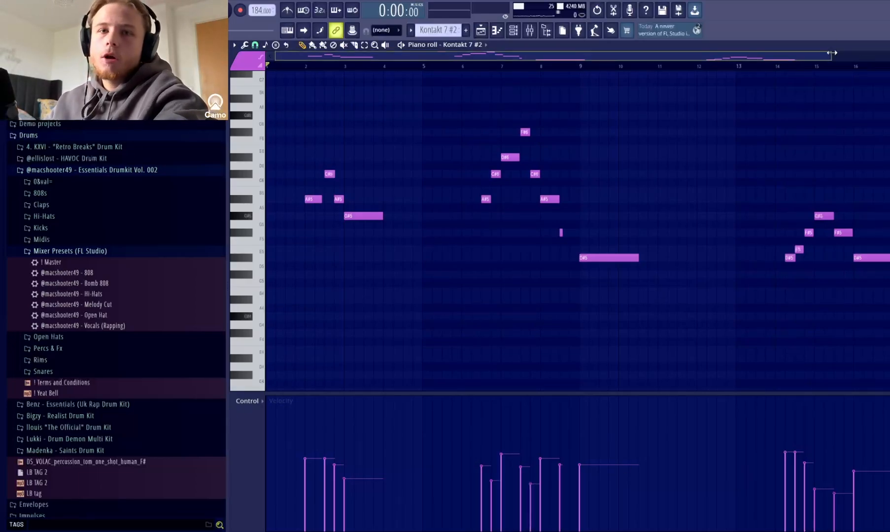
left_click_drag(832, 52, 738, 102)
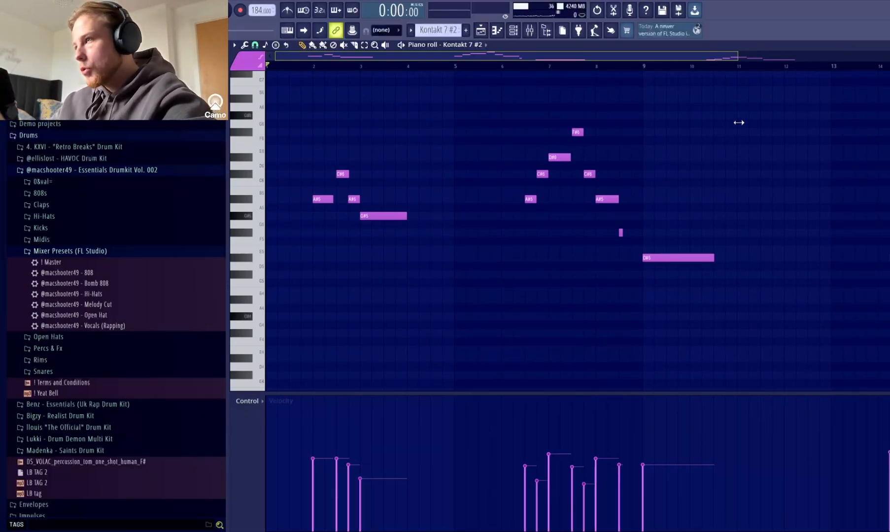
left_click_drag(738, 121, 727, 119)
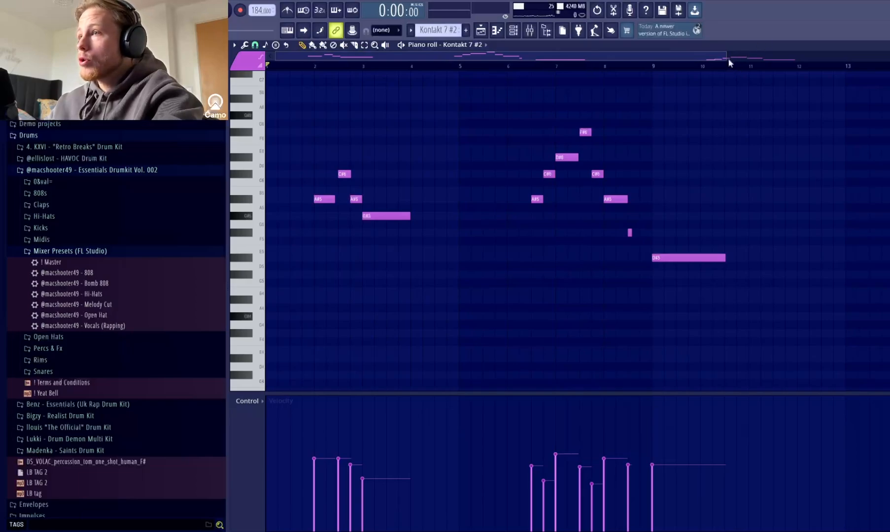
- Play the Kontakt 7 #2 counter melody in the piano roll, then stop and return the playhead to the start
key("space")
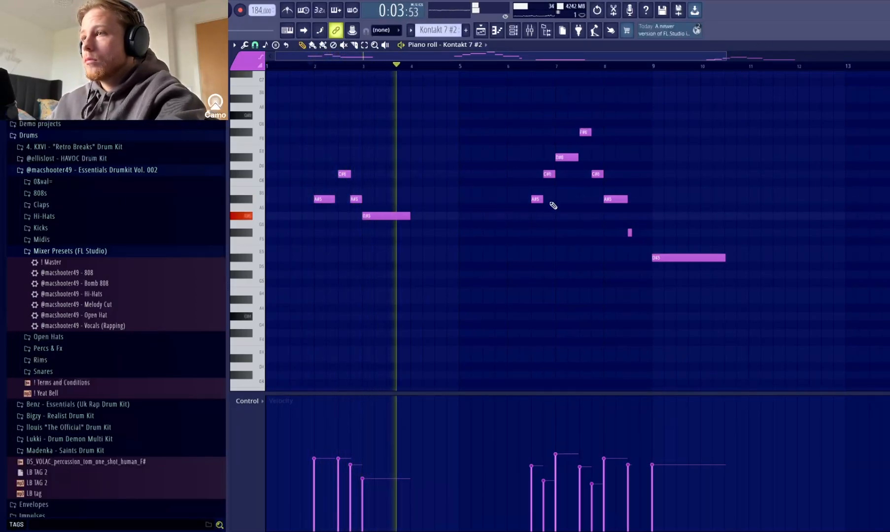
left_click_drag(555, 58, 666, 78)
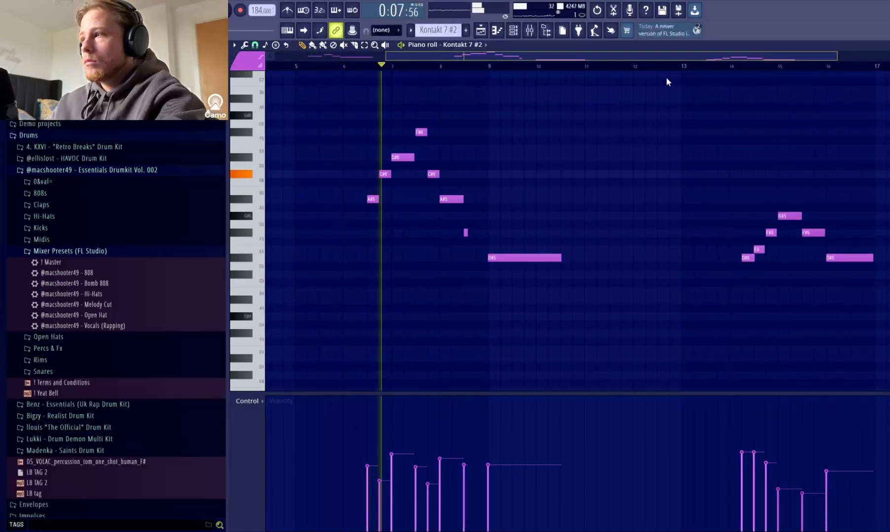
left_click_drag(666, 79, 637, 89)
key("space")
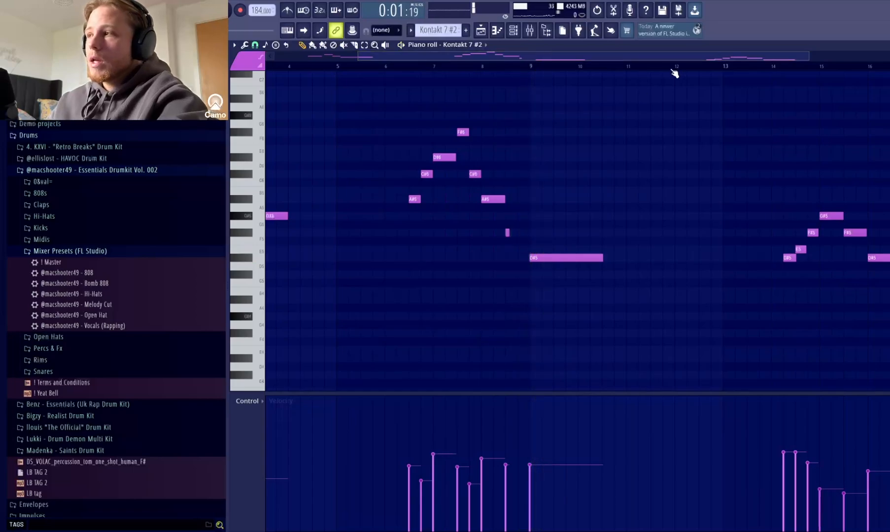
left_click_drag(695, 58, 574, 109)
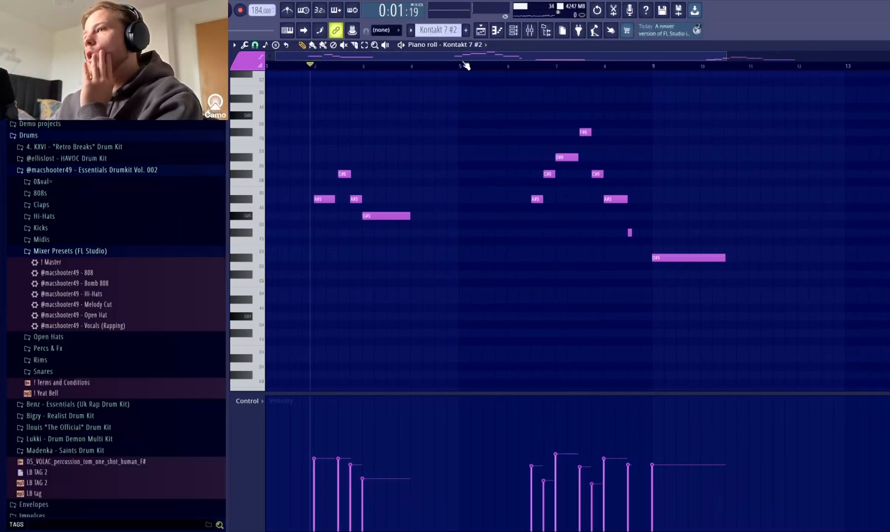
left_click_drag(305, 70, 242, 72)
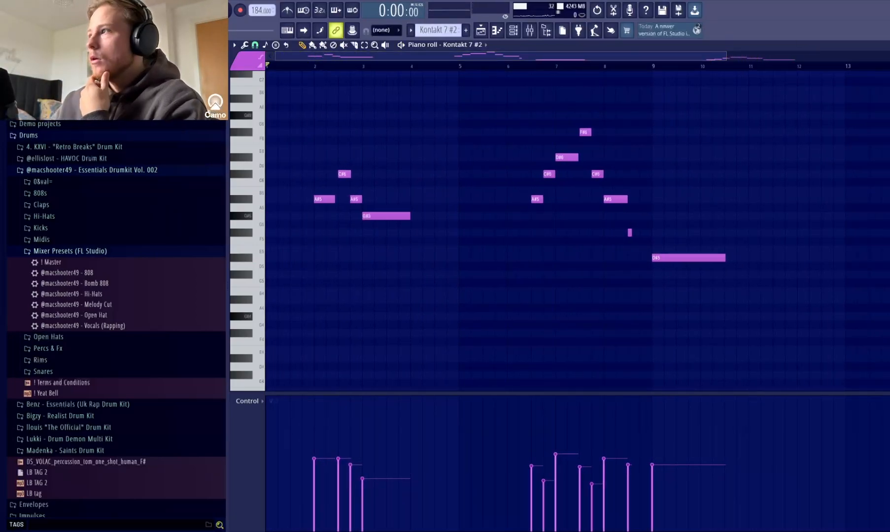
- Examine the Reverse setting of the Kontakt 7 #5 audio clip and its placements on Track 5 in the playlist
key("F5")
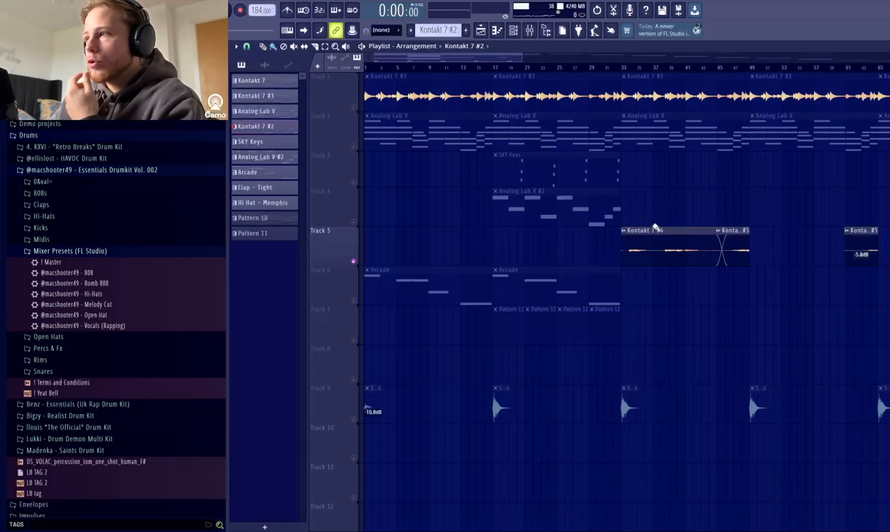
left_click_drag(521, 58, 489, 107)
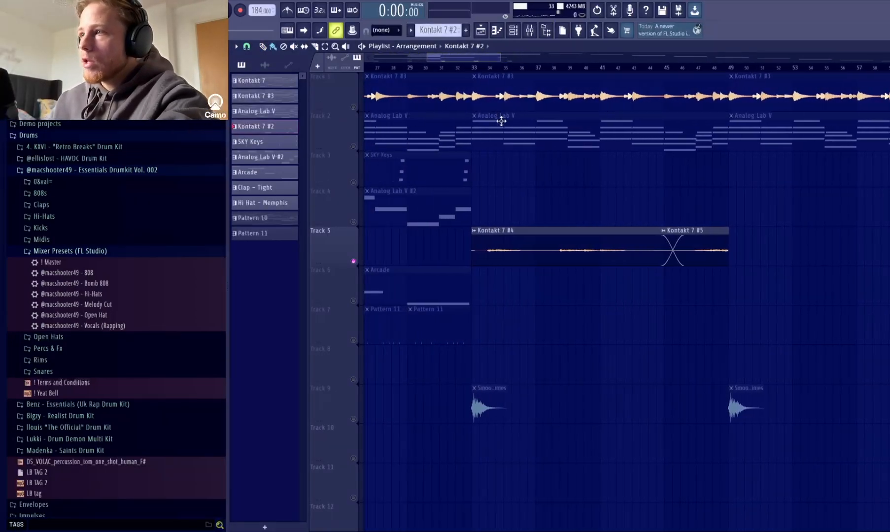
double_click(706, 254)
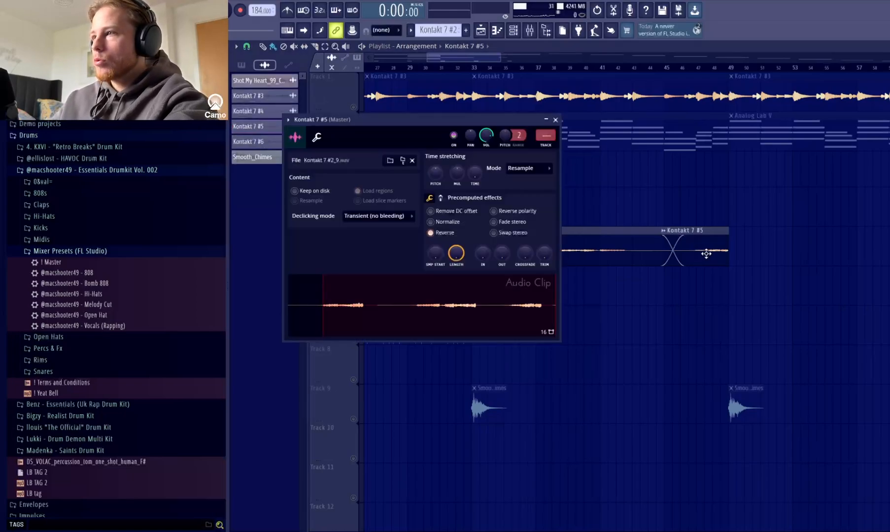
left_click(555, 120)
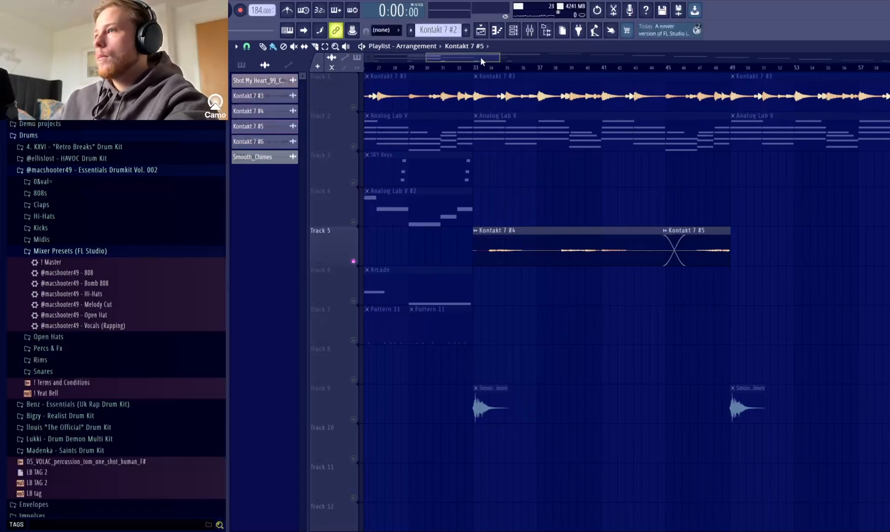
left_click_drag(480, 56, 515, 69)
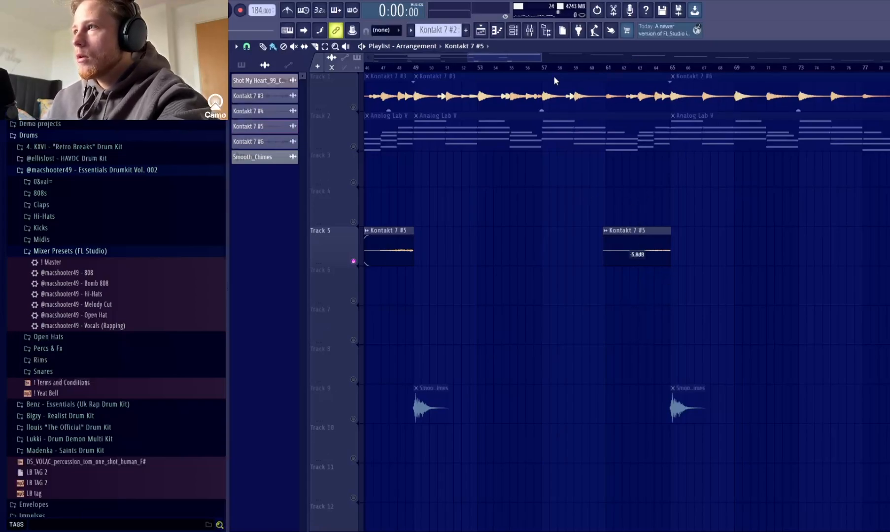
- Open the mixer and review the Fruity Reeverb 2 settings on Insert 3
left_click_drag(542, 58, 578, 64)
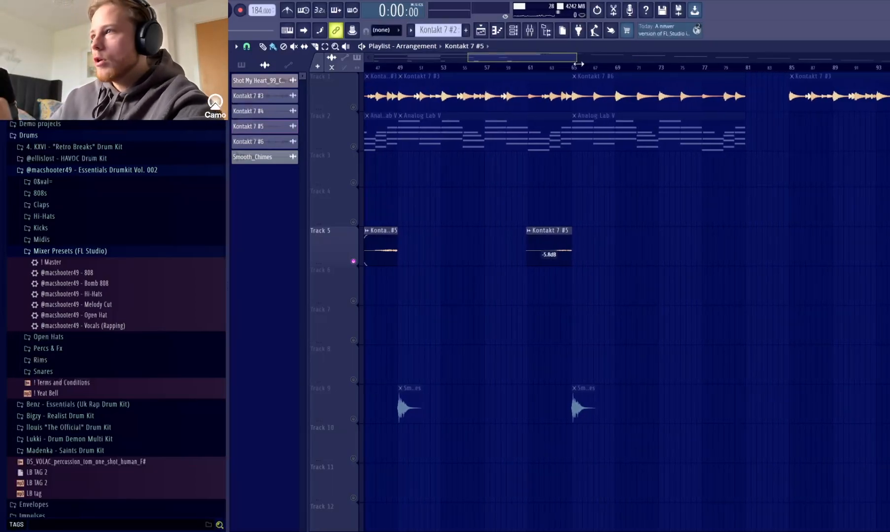
key("F9")
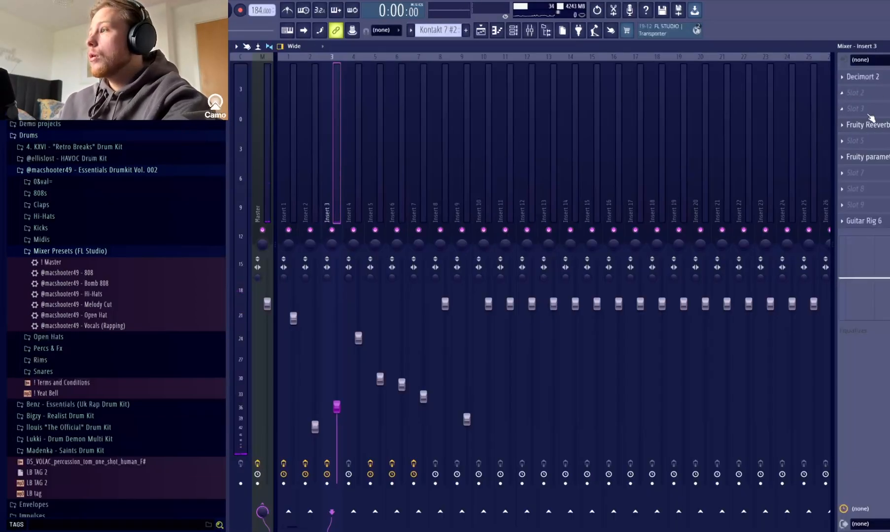
left_click(870, 124)
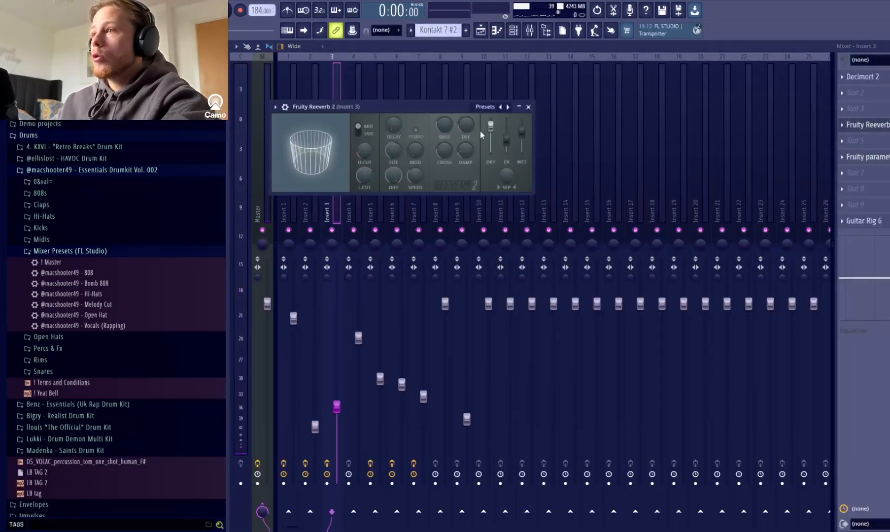
left_click(519, 106)
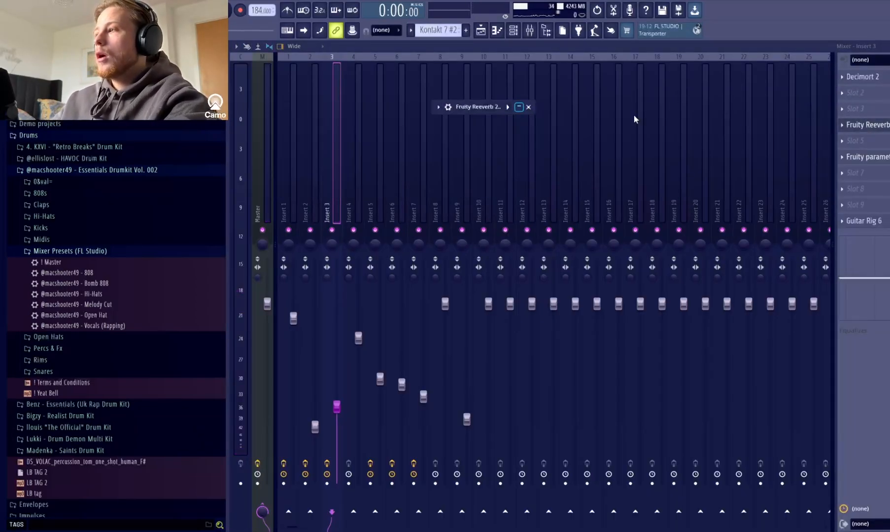
left_click(528, 108)
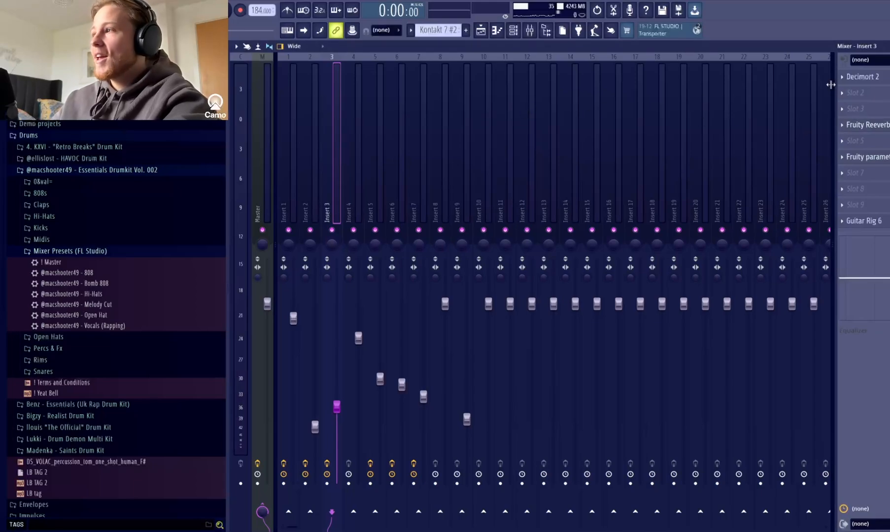
- Review the Fruity parametric EQ 2 curve on Insert 3 while briefly playing the pattern, and close the EQ
left_click(868, 163)
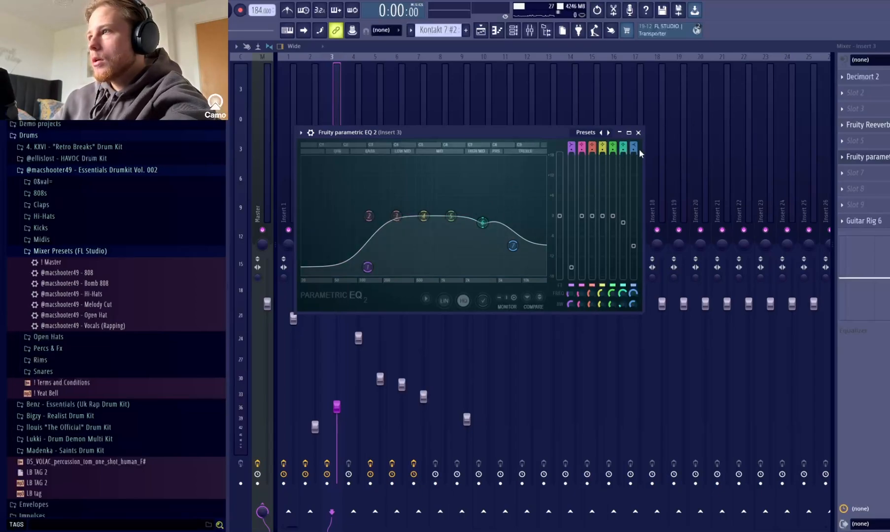
key("space")
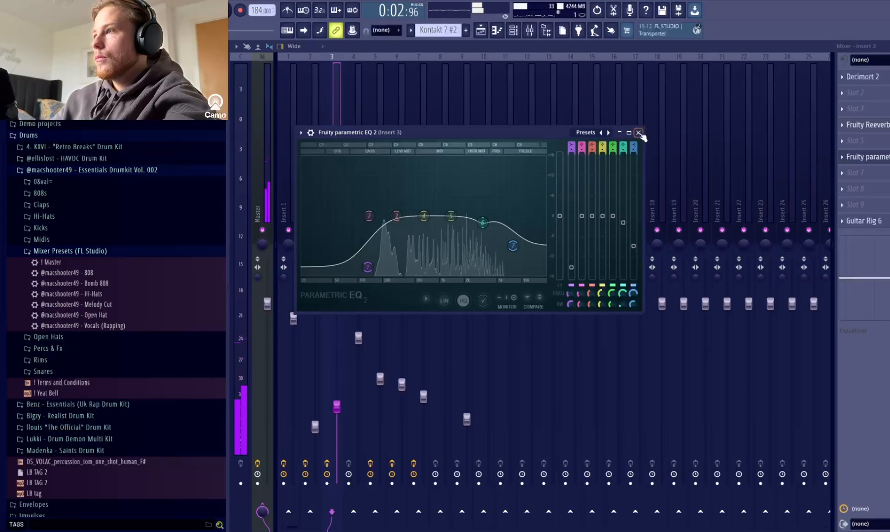
key("space")
left_click(639, 133)
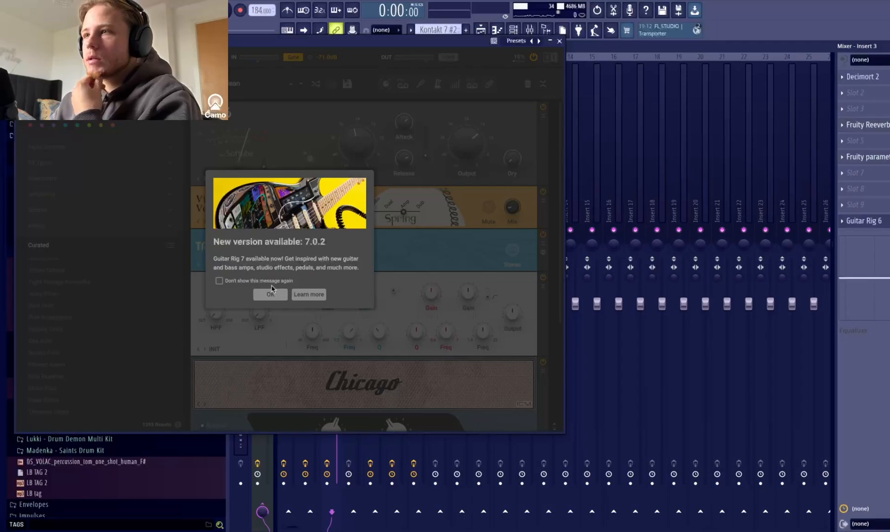
- Dismiss the Guitar Rig 6 update notice and review the full Timeless Clean effects rack on Insert 3
left_click(271, 295)
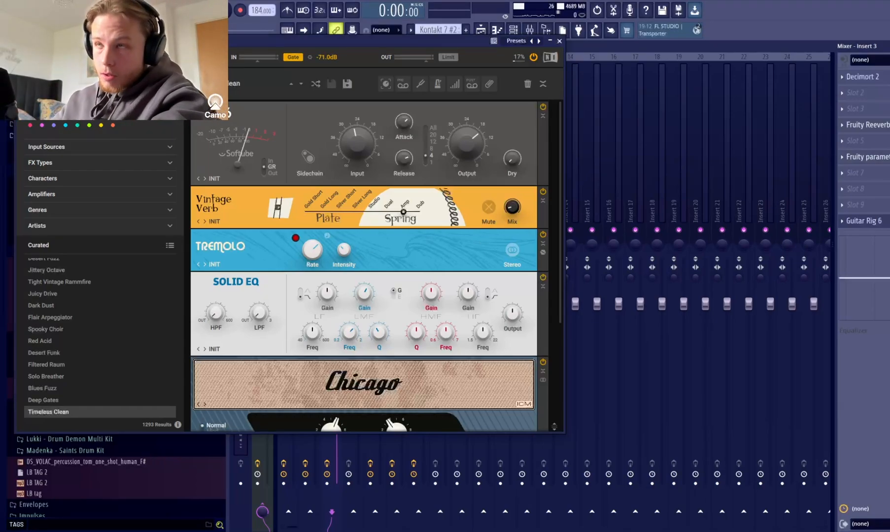
left_click_drag(196, 44, 349, 53)
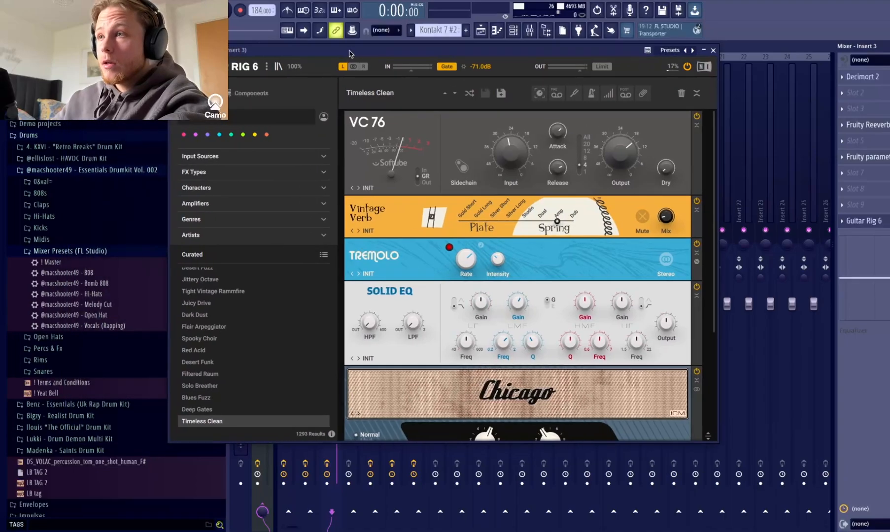
scroll(580, 305, "down", 3)
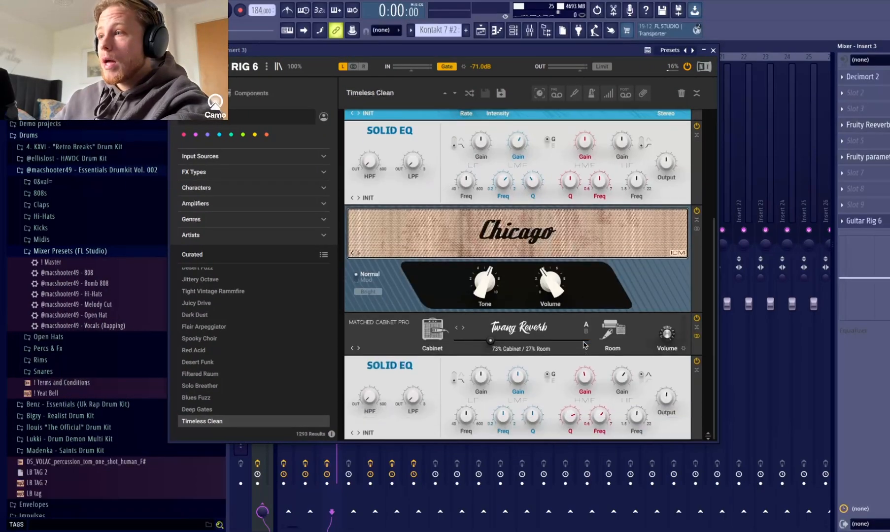
scroll(476, 293, "up", 3)
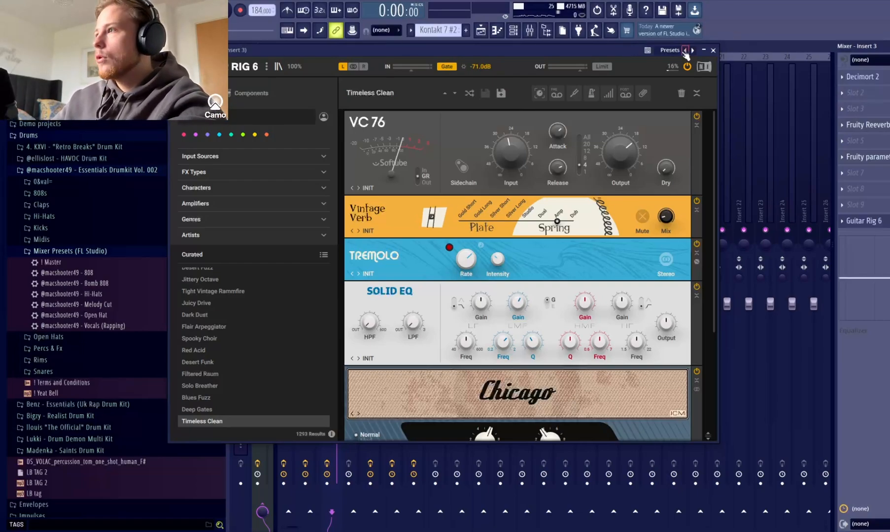
left_click(713, 51)
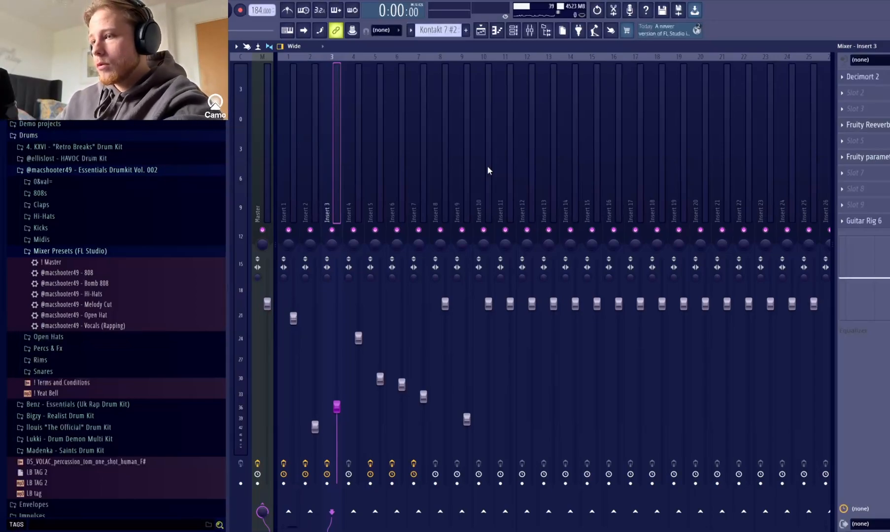
- Play the Pattern 11 tom percussion in the piano roll and show its placements on Track 7 in the playlist
key("F7")
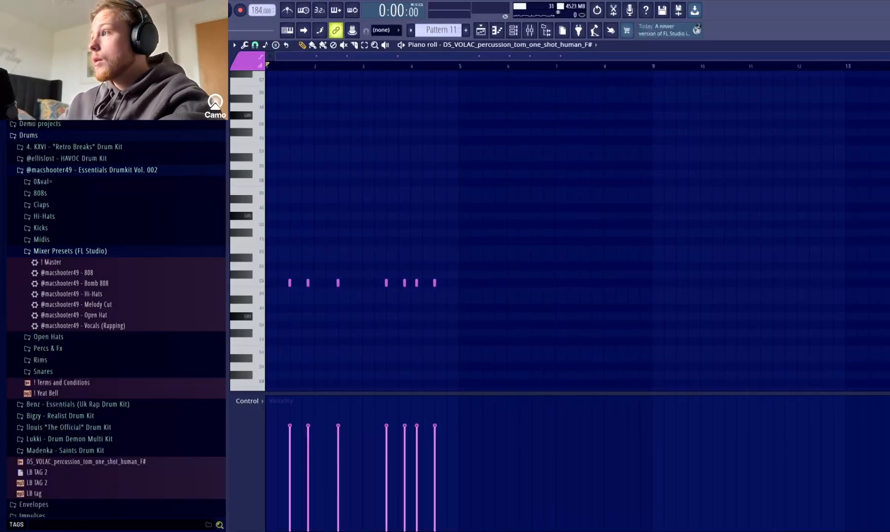
left_click_drag(881, 55, 626, 185)
key("space")
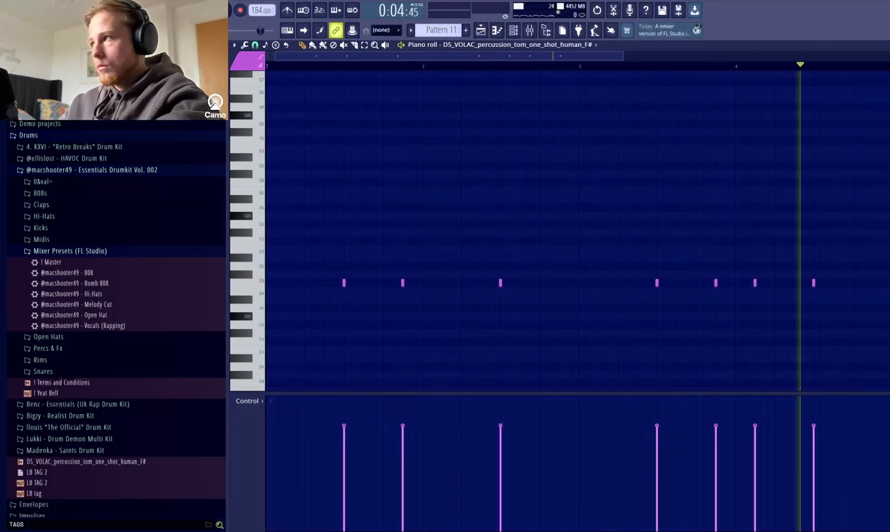
key("space")
key("F5")
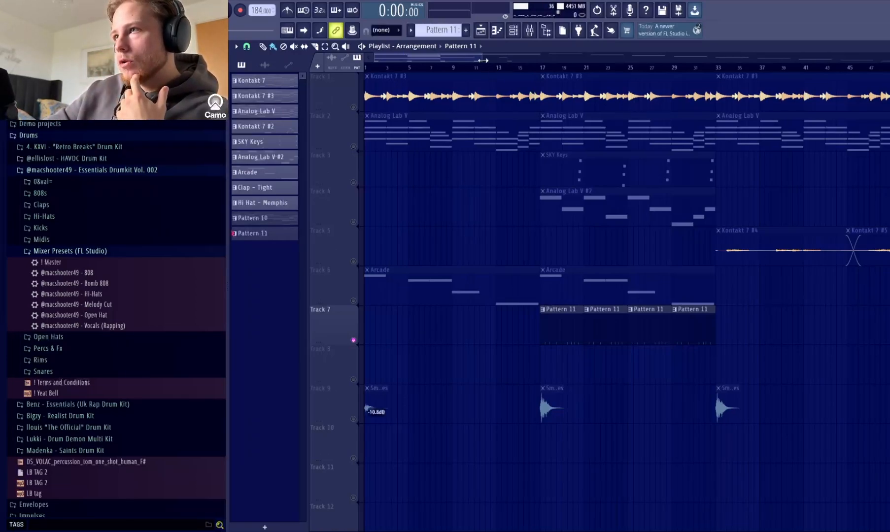
left_click_drag(481, 57, 556, 58)
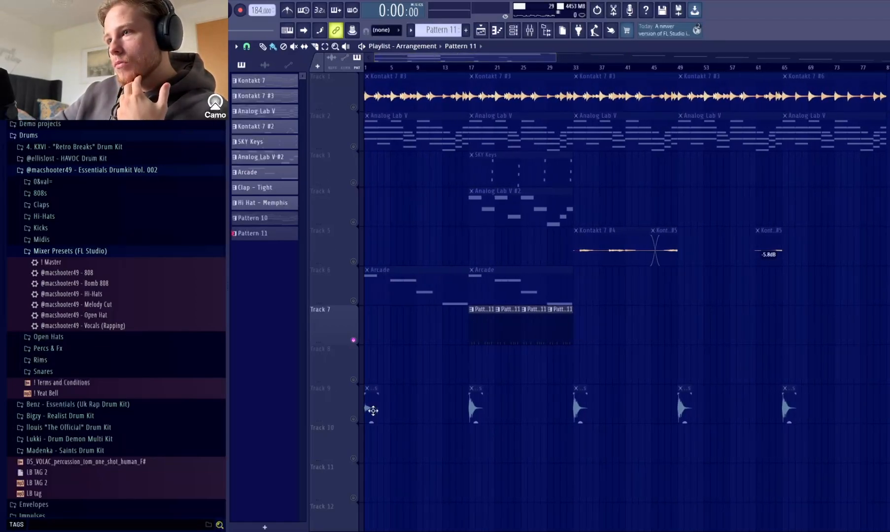
- Solo Track 9 in the playlist and select the Smooth_Chimes audio clip in the picker
left_click(357, 420)
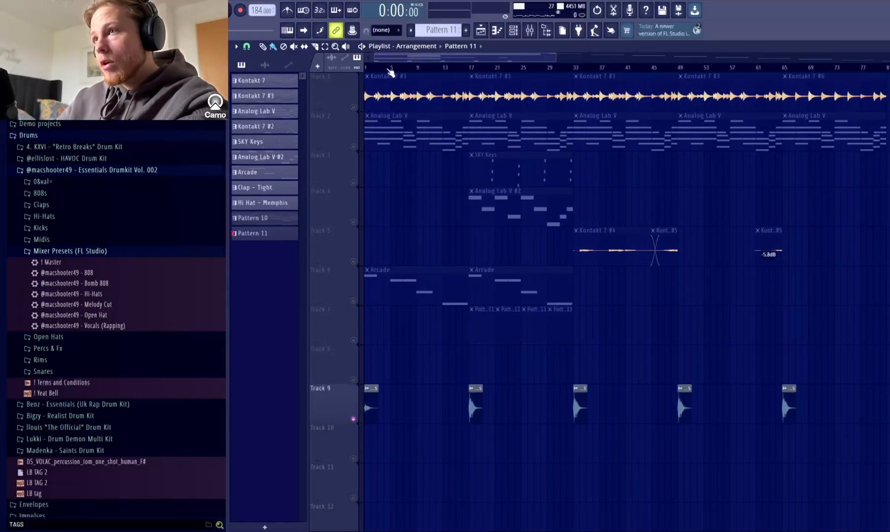
key("space")
key("space")
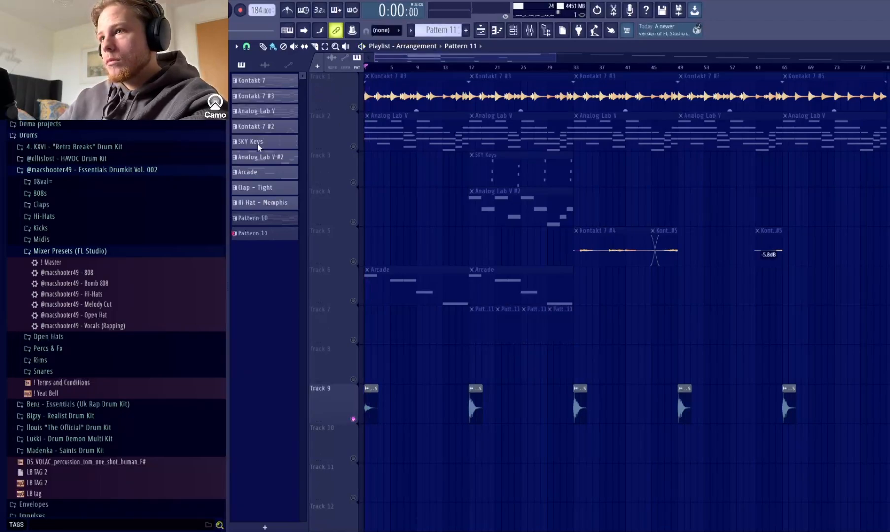
key("space")
key("space")
left_click(265, 65)
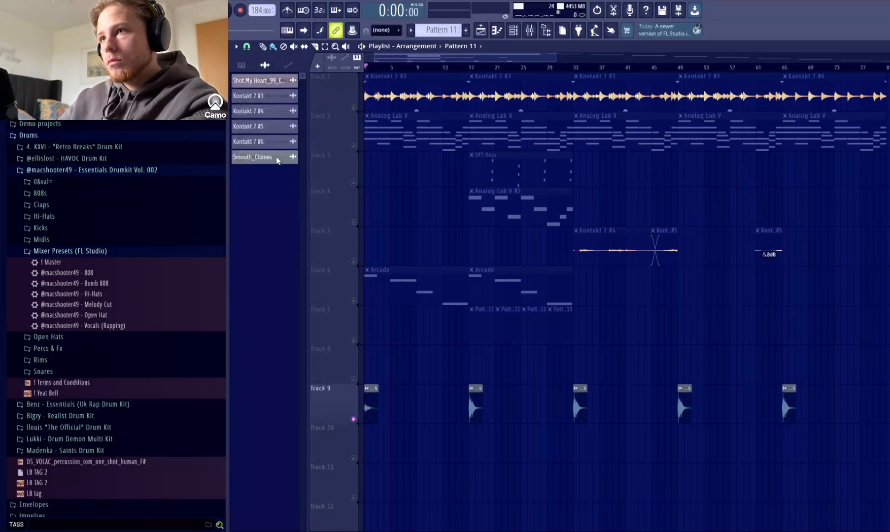
left_click(277, 158)
- Play the Smooth_Chimes clips on Track 9 from the start and from bar 17, and stop playback
key("space")
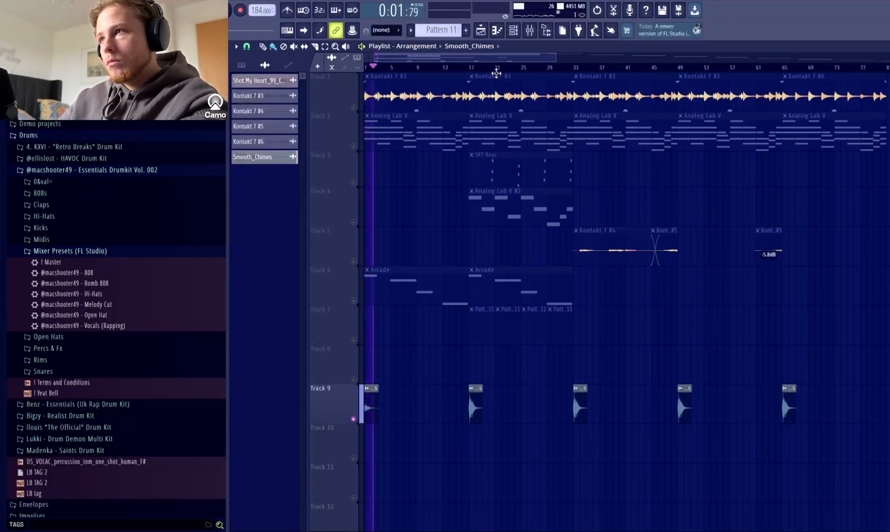
left_click(471, 72)
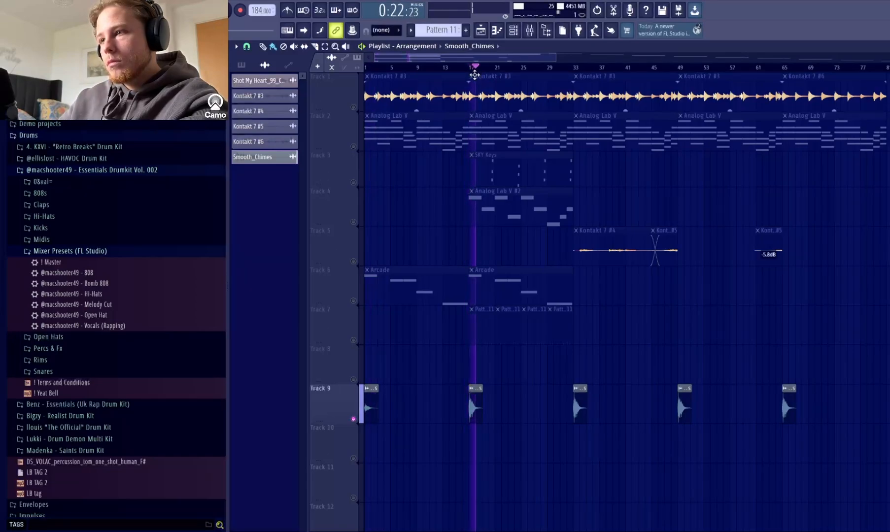
key("space")
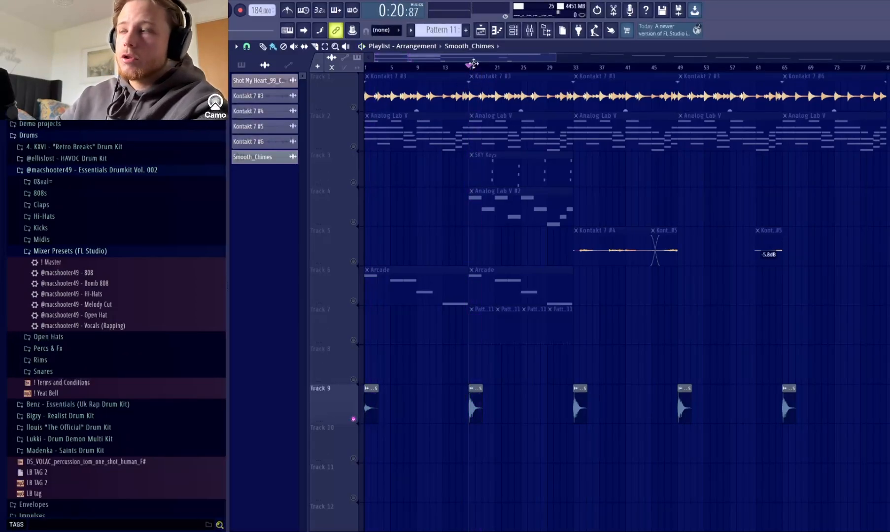
- Return the playhead to the start and show about the first 70 bars of the playlist arrangement
left_click_drag(555, 57, 567, 55)
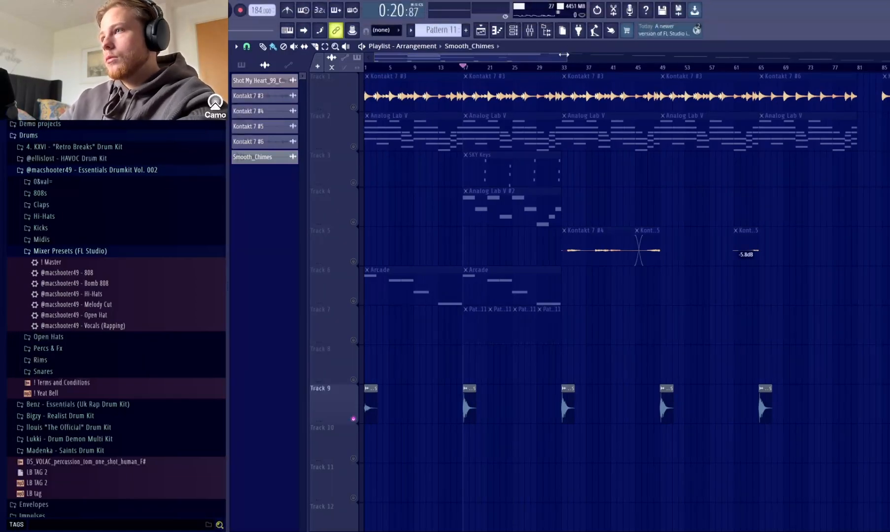
left_click_drag(563, 54, 575, 55)
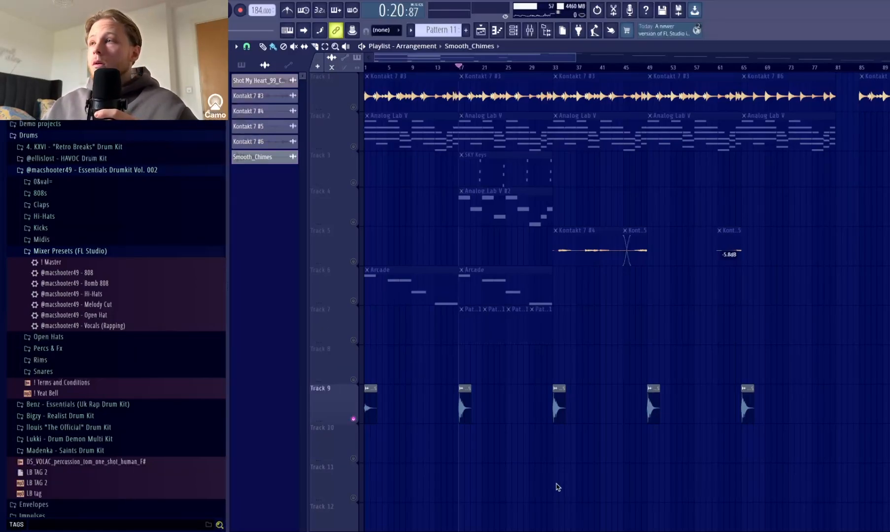
left_click_drag(457, 73, 316, 79)
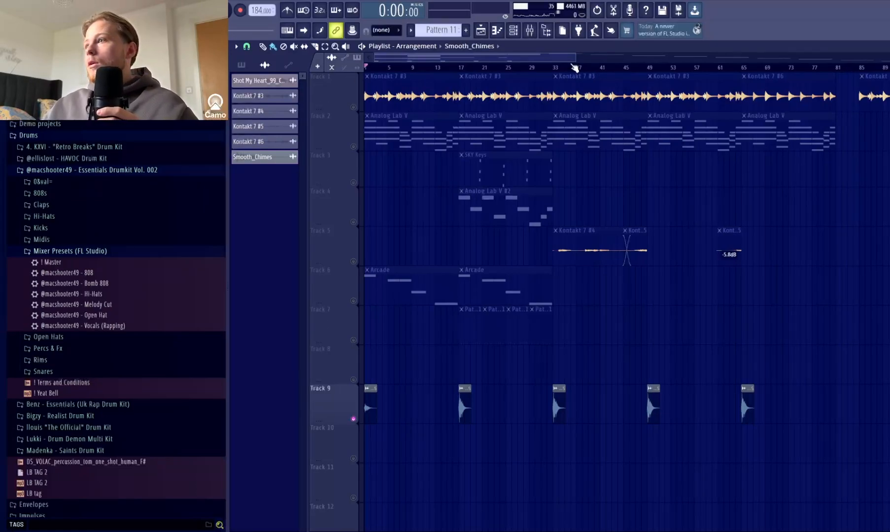
left_click_drag(571, 58, 533, 57)
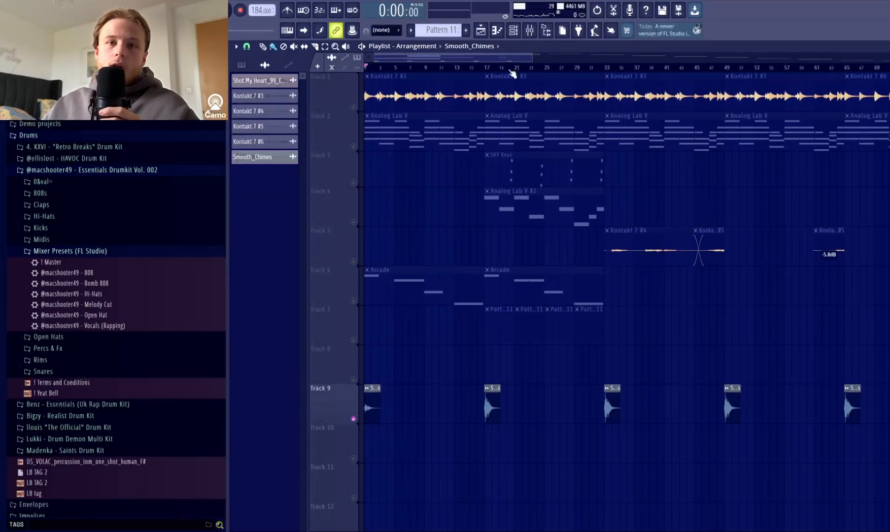